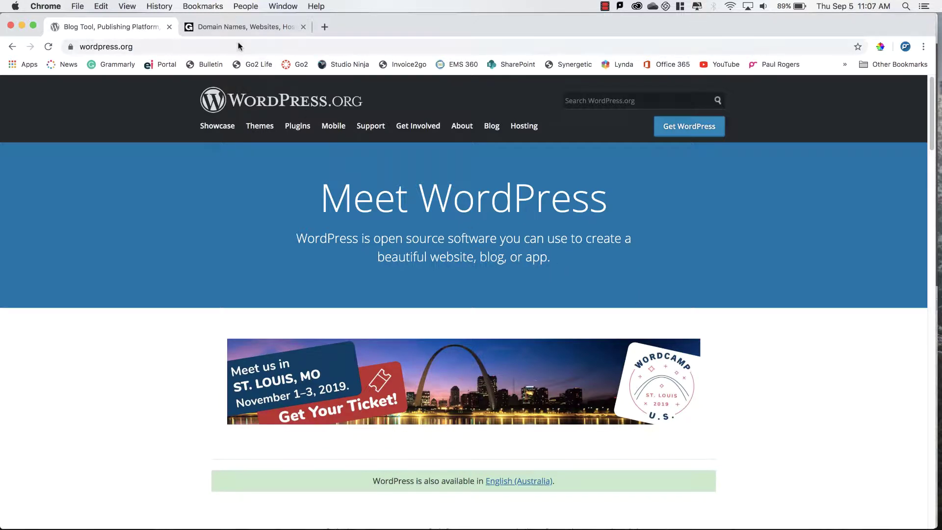
Switch from WordPress.org to the already-open GoDaddy 'Domain Names, Websites, Hosting' tab.
click(234, 26)
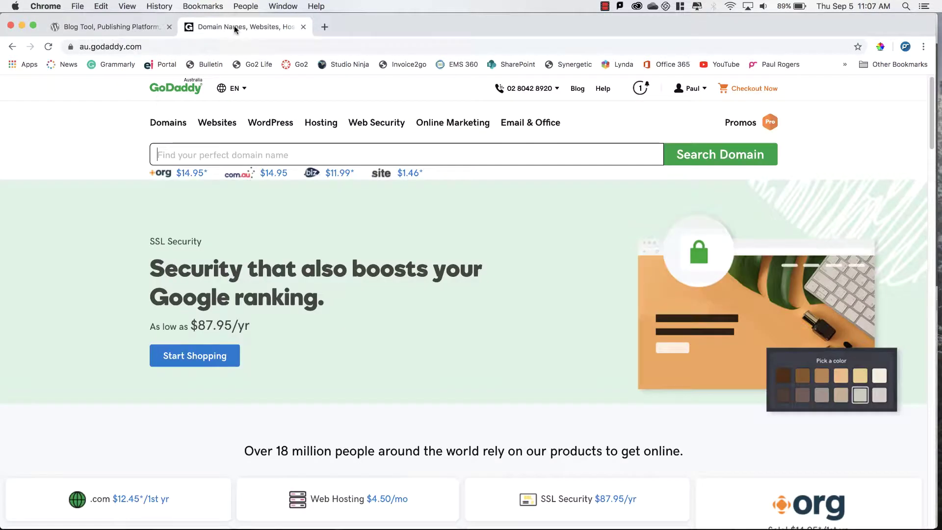
Go from the GoDaddy account menu to My Account products and scroll down to Web Hosting.
click(689, 90)
click(443, 275)
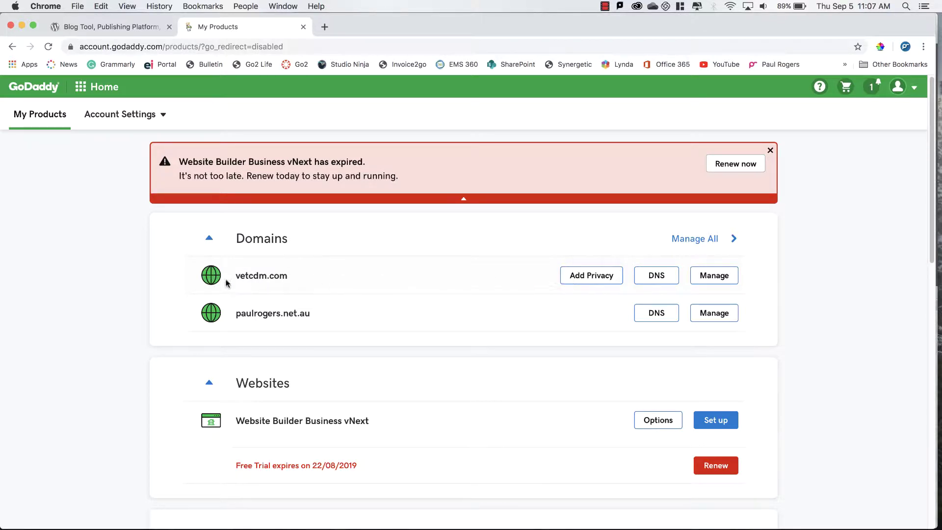
scroll(373, 322, down, 3)
scroll(373, 321, down, 5)
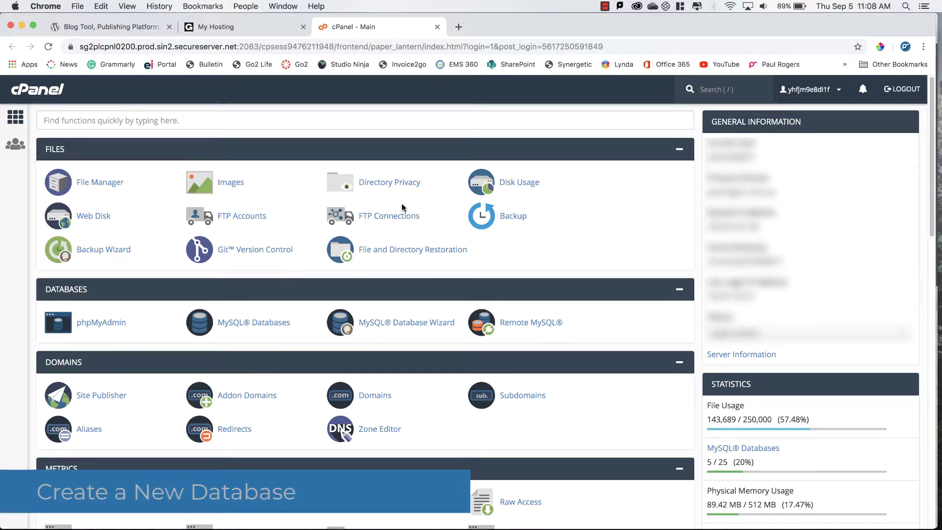
Create a new MySQL database named 'vetcdm' and return to the MySQL Databases list.
click(254, 329)
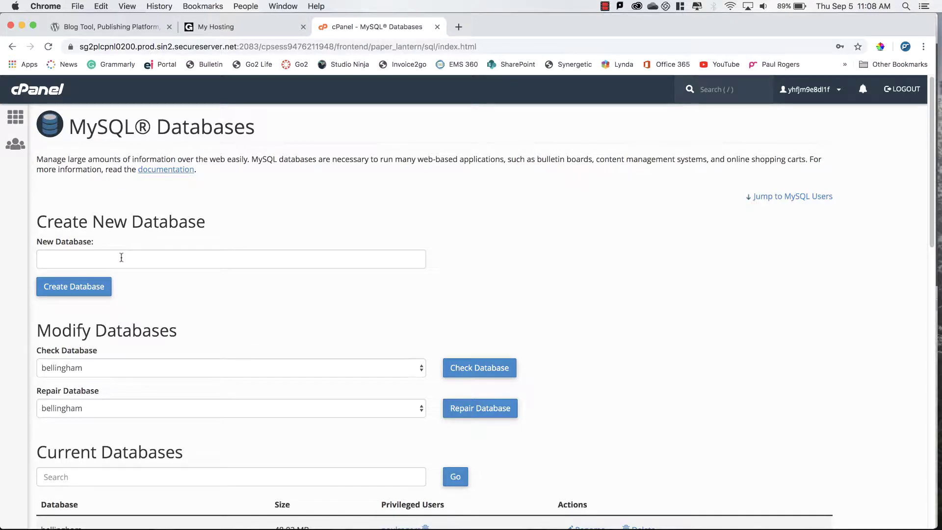
click(119, 259)
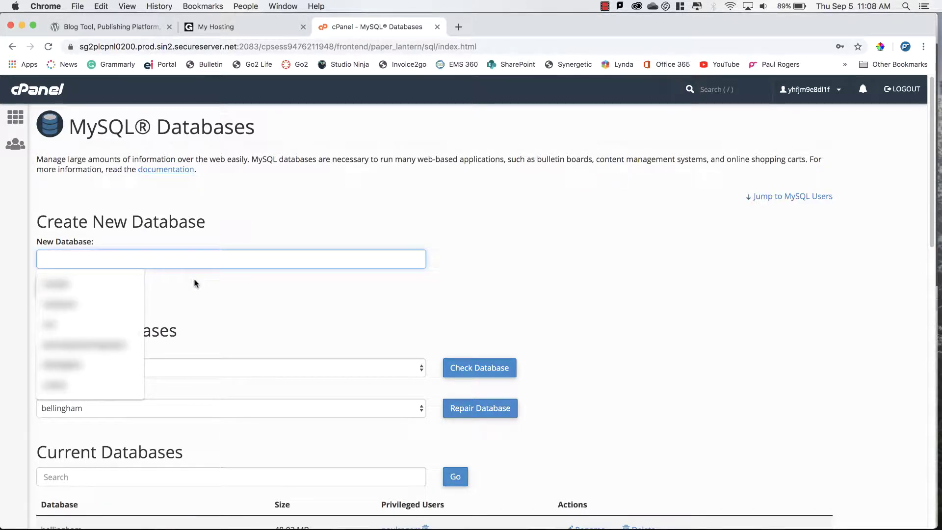
text(vetcdm)
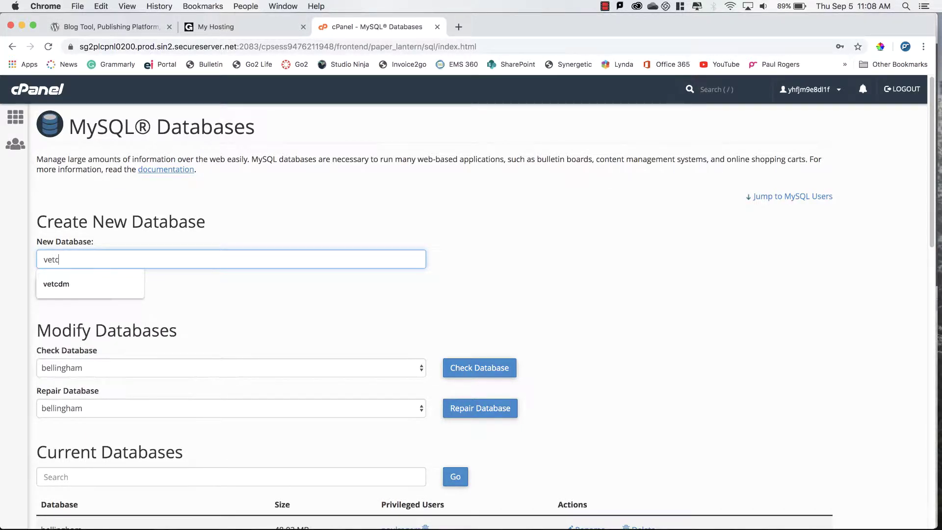
click(97, 293)
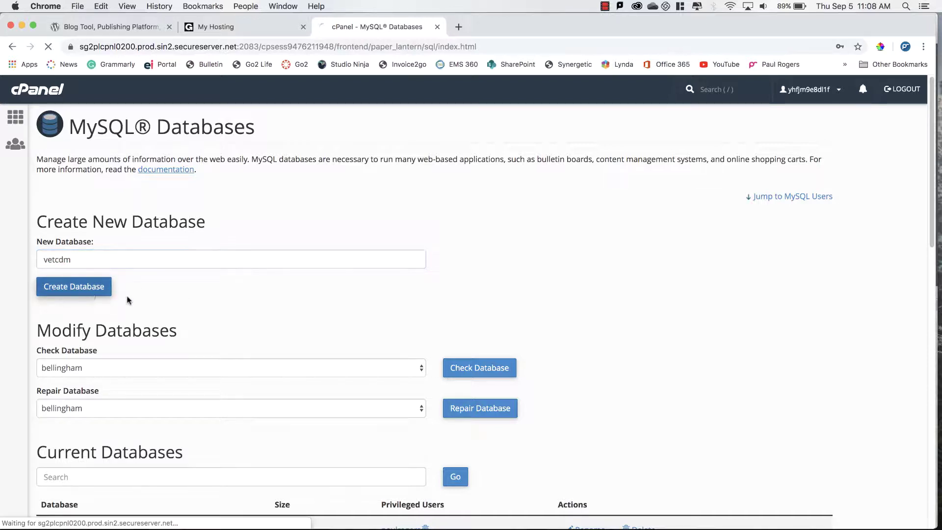
click(437, 205)
scroll(199, 324, down, 5)
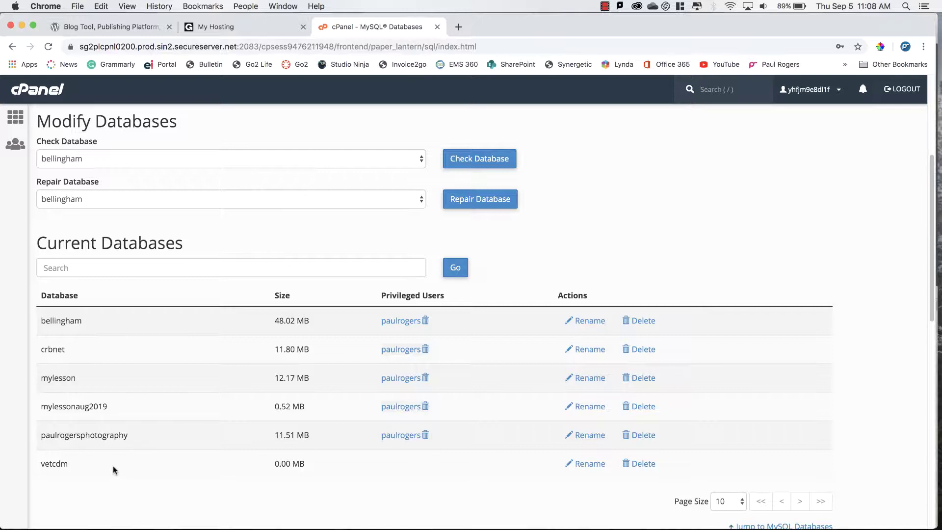
Under Add User To Database, add the existing MySQL user to the vetcdm database.
scroll(116, 469, down, 5)
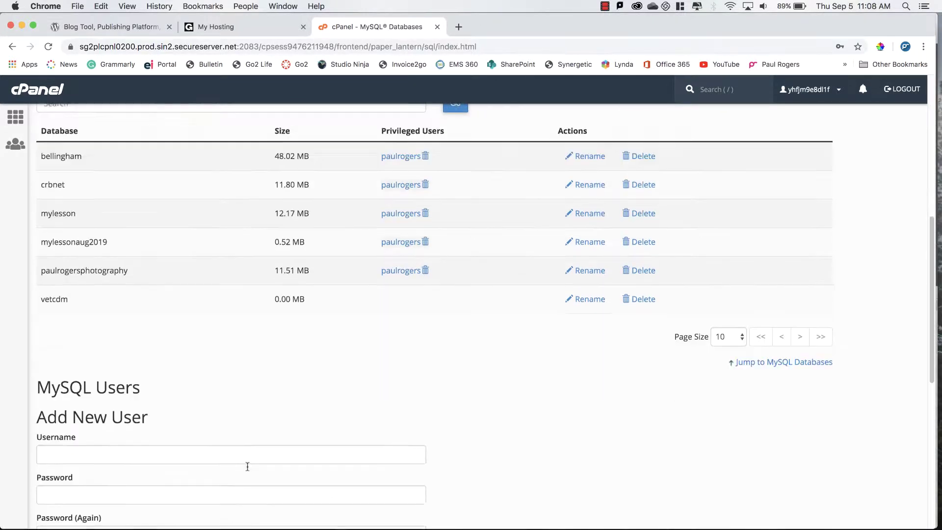
scroll(247, 466, down, 2)
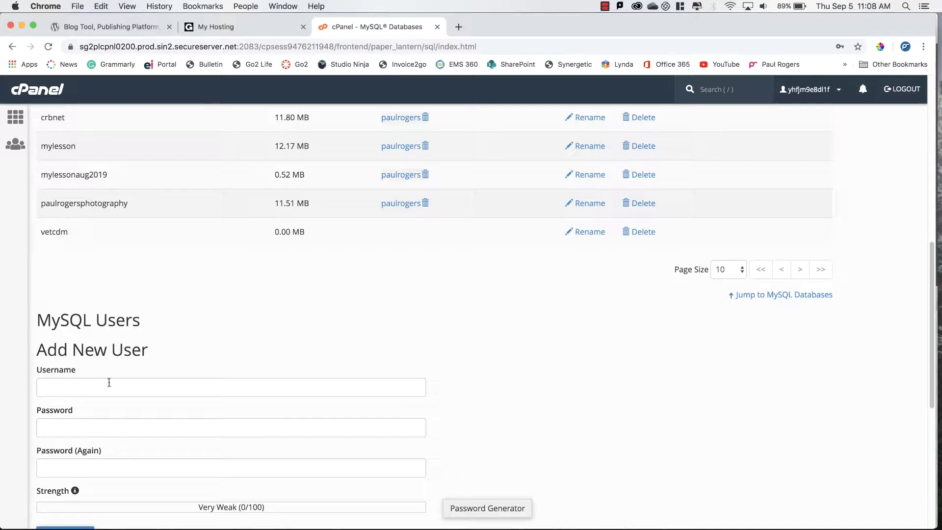
scroll(96, 386, down, 1)
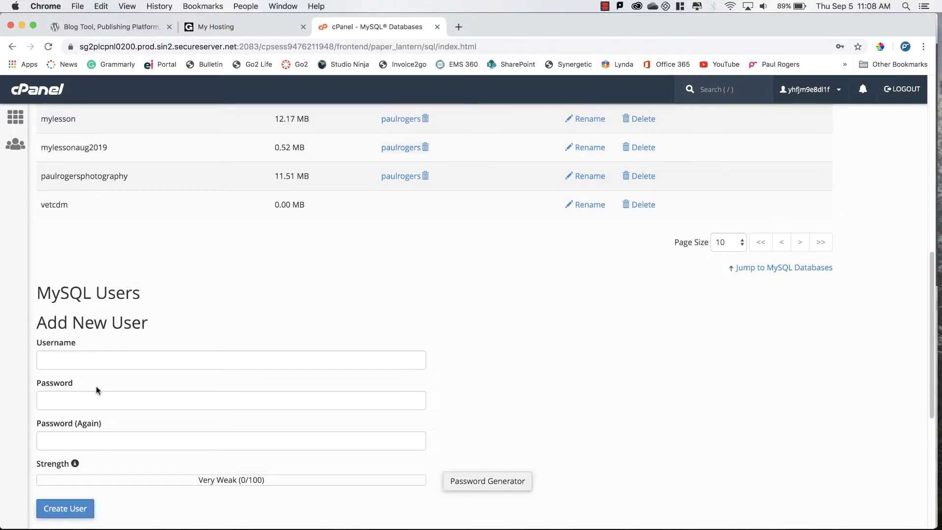
scroll(96, 390, down, 1)
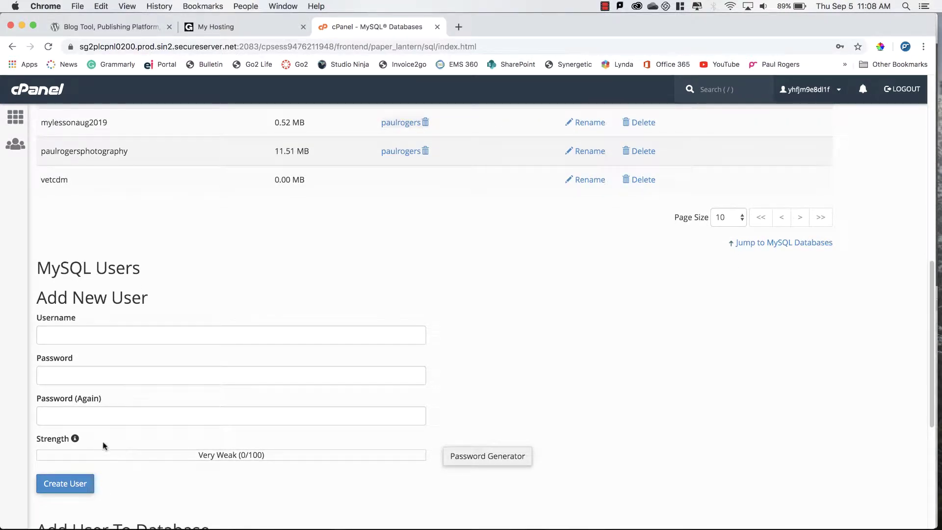
scroll(184, 485, down, 1)
scroll(265, 484, down, 7)
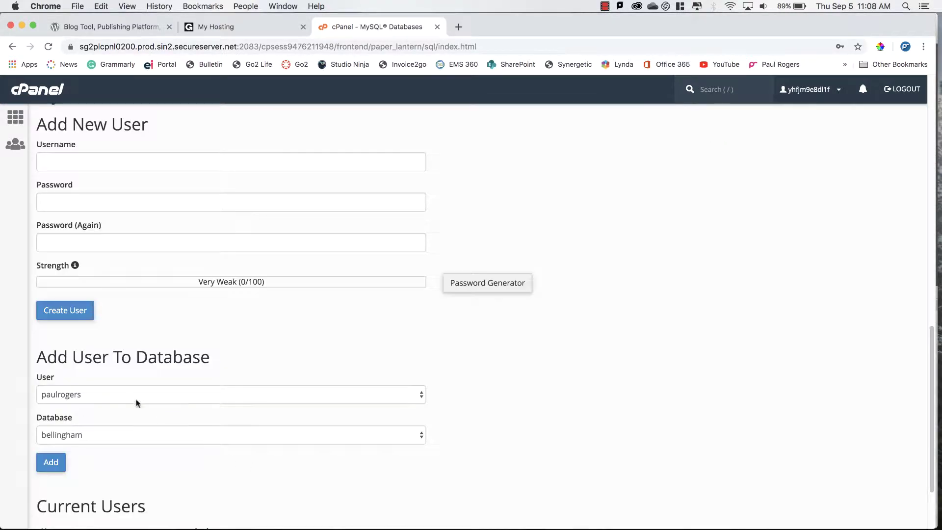
click(83, 393)
click(83, 395)
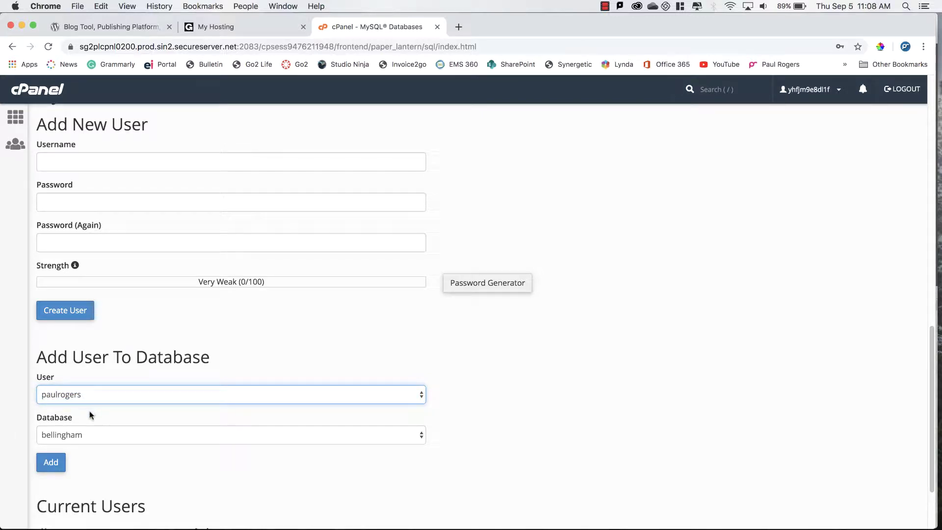
click(92, 434)
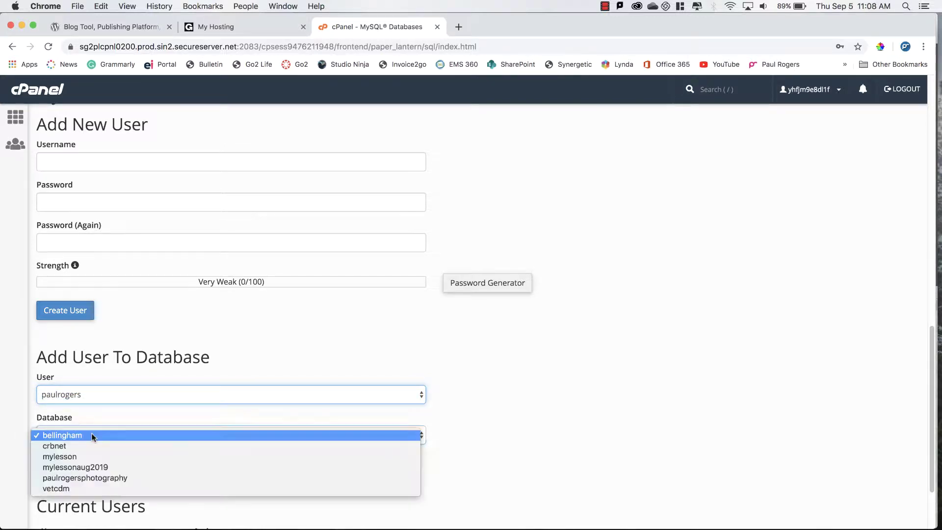
click(98, 489)
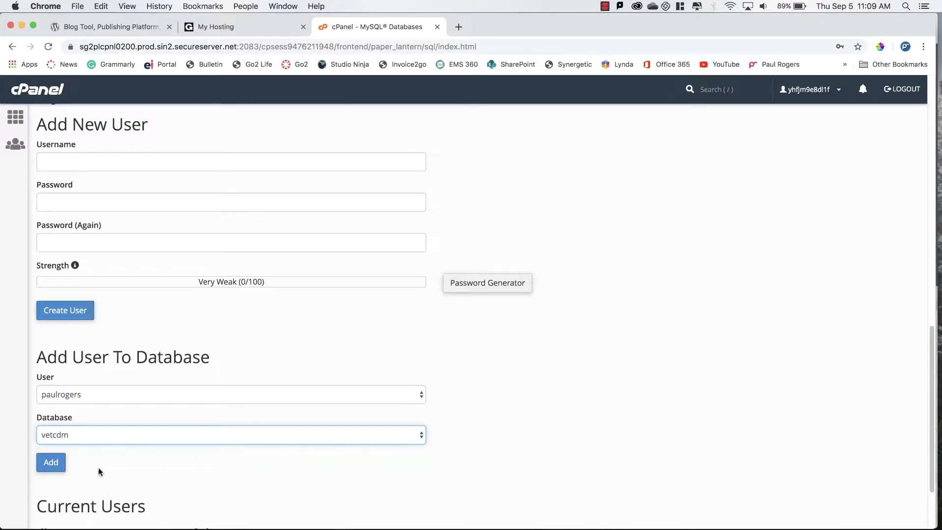
click(51, 462)
scroll(162, 219, down, 2)
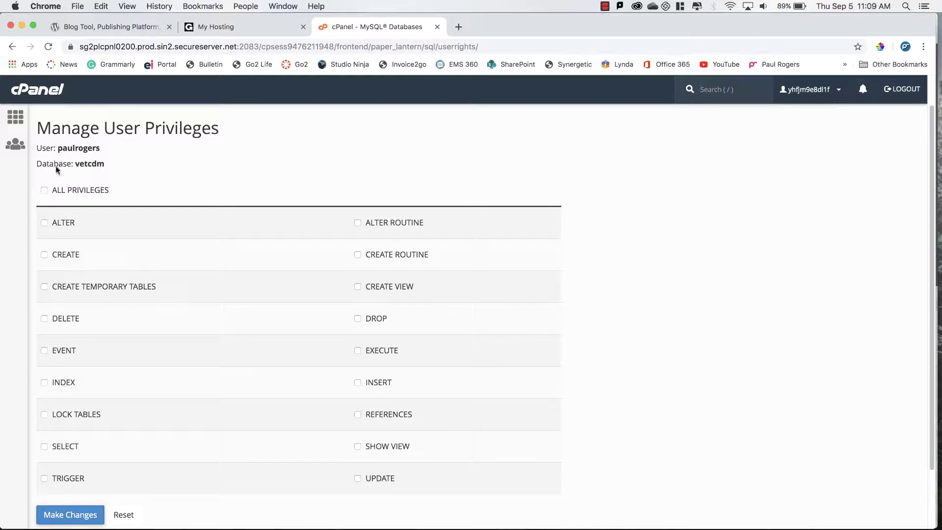
Grant the user ALL PRIVILEGES on vetcdm, save the changes and go back.
click(44, 190)
scroll(70, 191, down, 3)
click(71, 451)
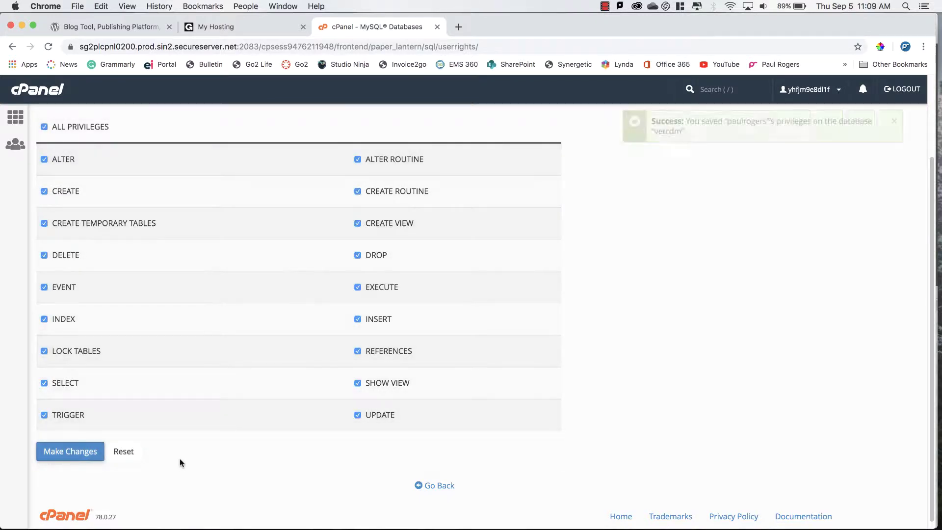
click(440, 486)
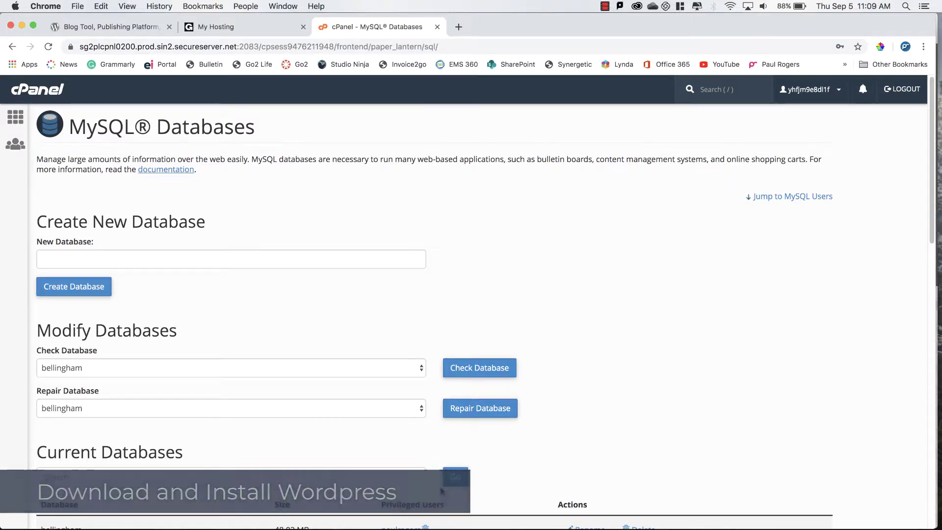
Download the WordPress 5.2.2 zip from WordPress.org.
click(125, 33)
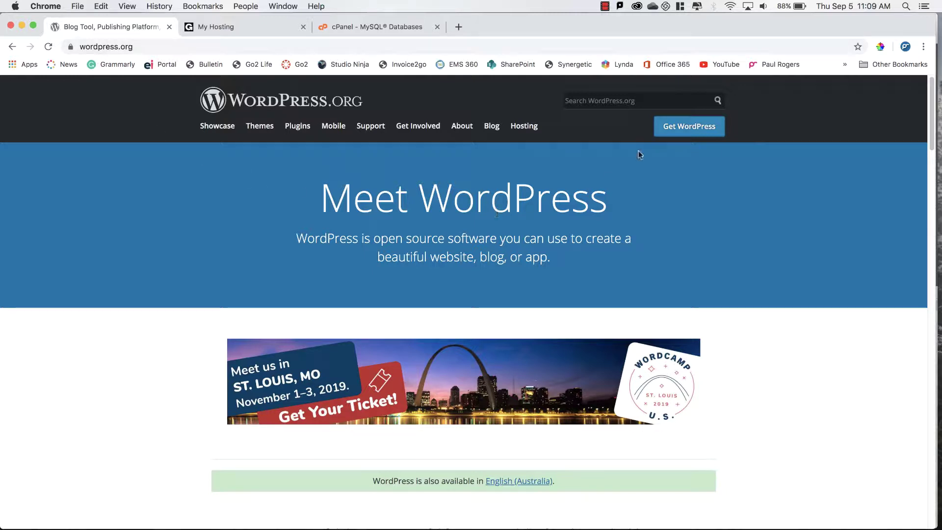
click(683, 128)
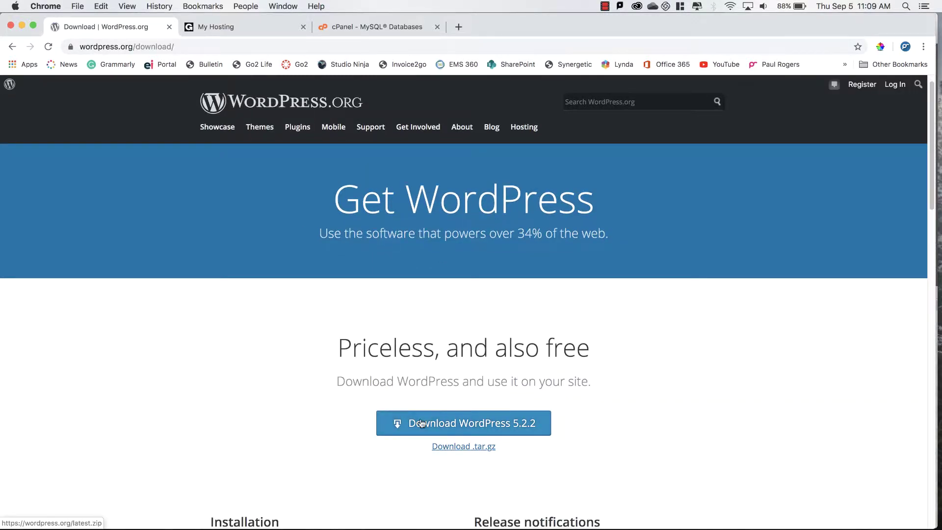
click(448, 428)
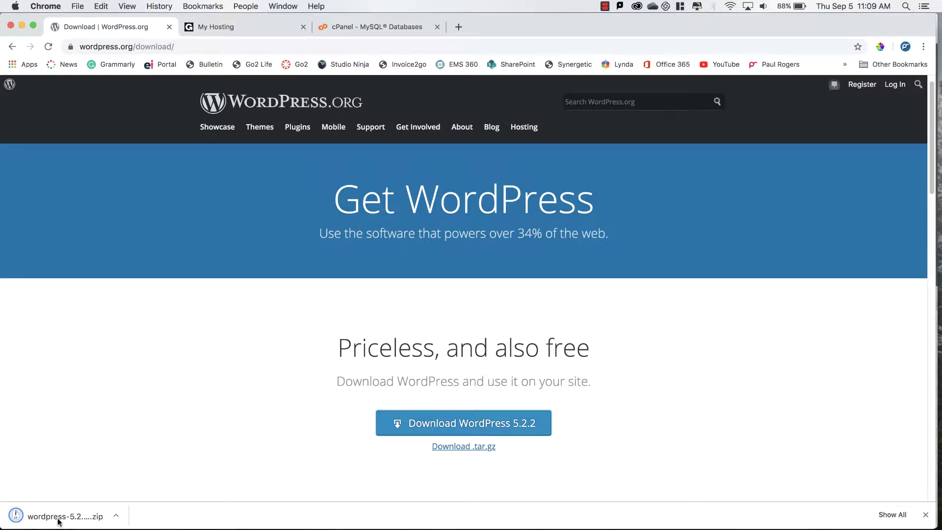
Check the download in the Finder folder, then return to the cPanel MySQL Databases tab.
drag(521, 33, 517, 98)
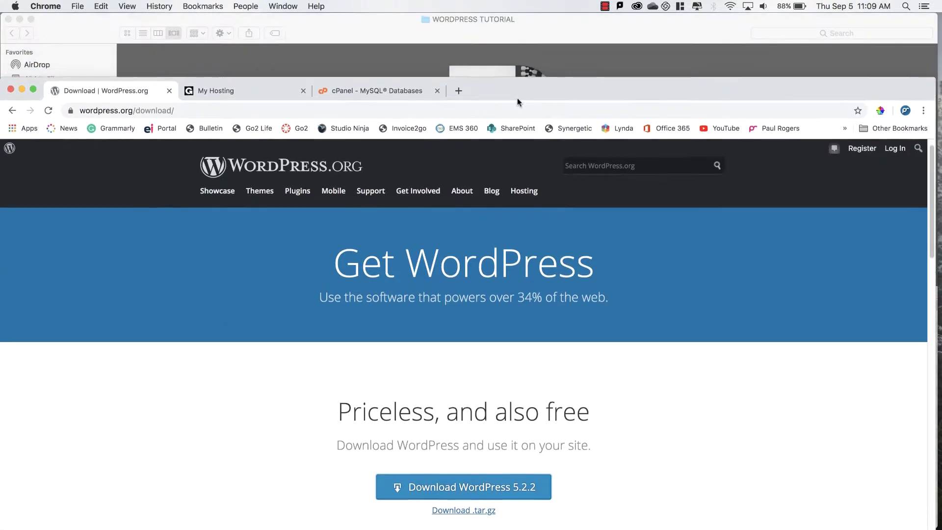
click(505, 22)
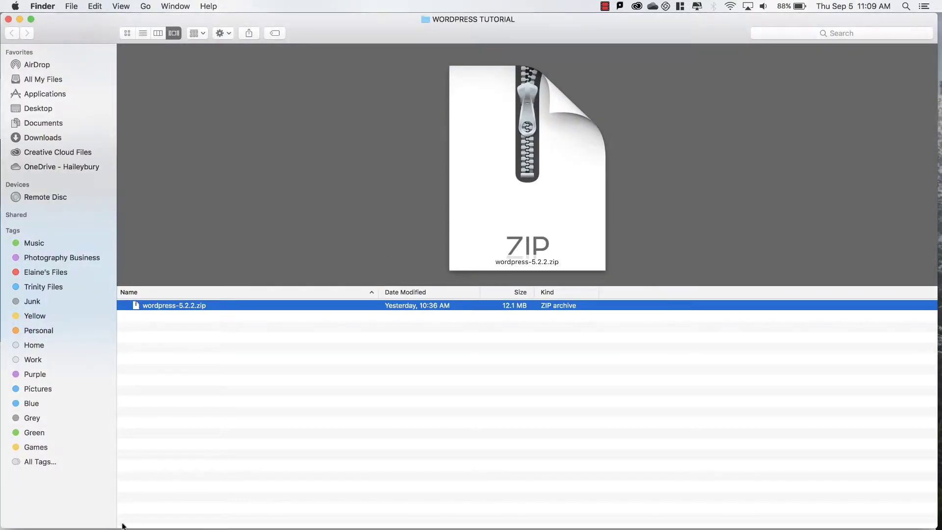
key(super+Tab)
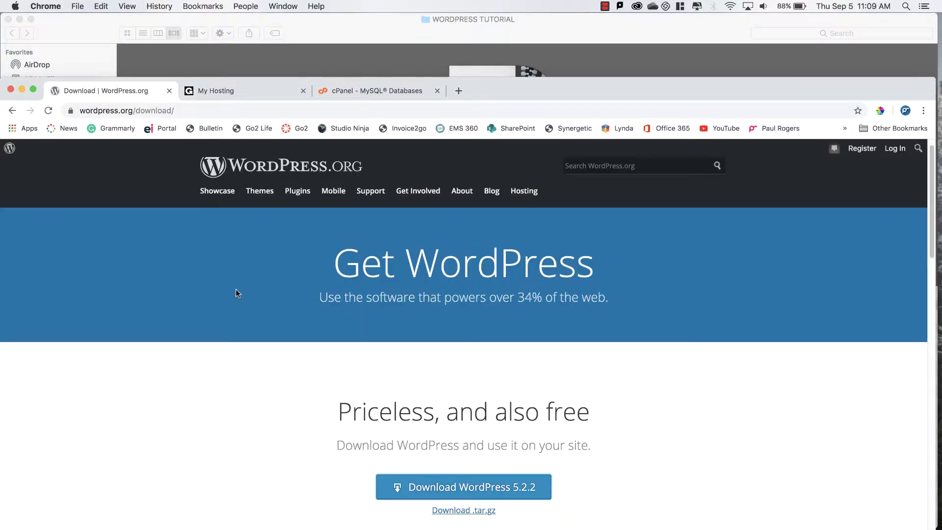
drag(521, 93, 521, 27)
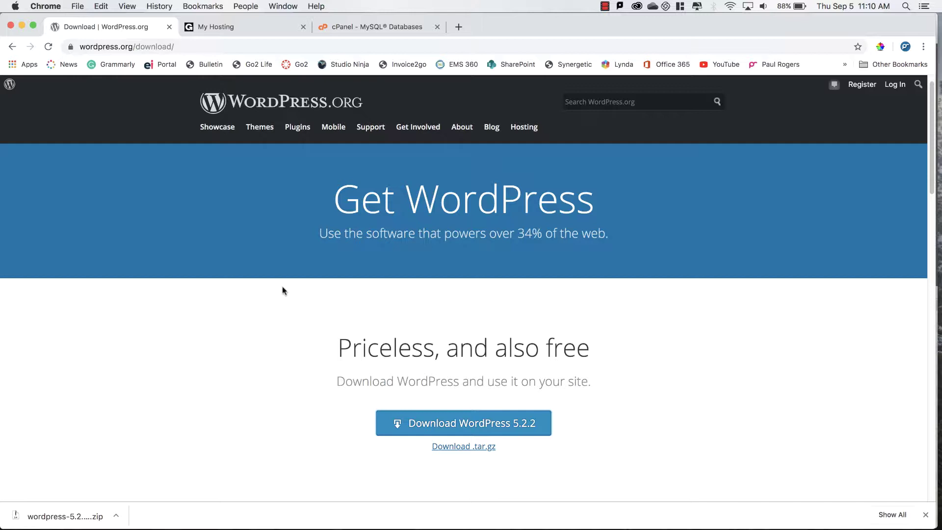
click(363, 28)
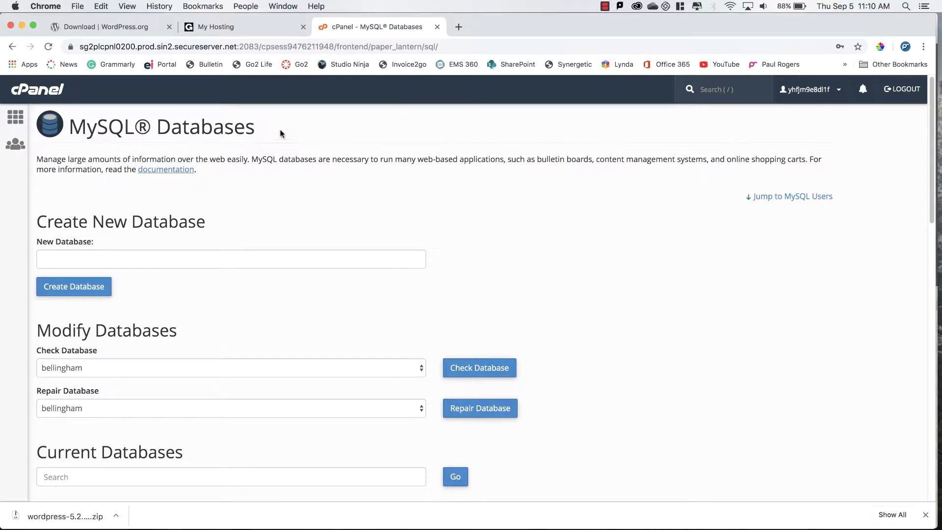
Open cPanel File Manager and browse to public_html/vetcdm.com.
click(17, 122)
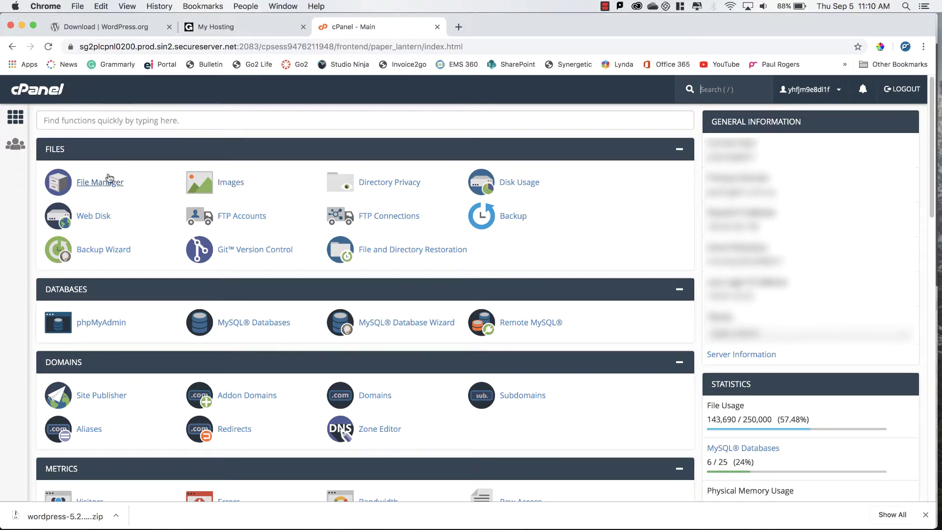
click(100, 181)
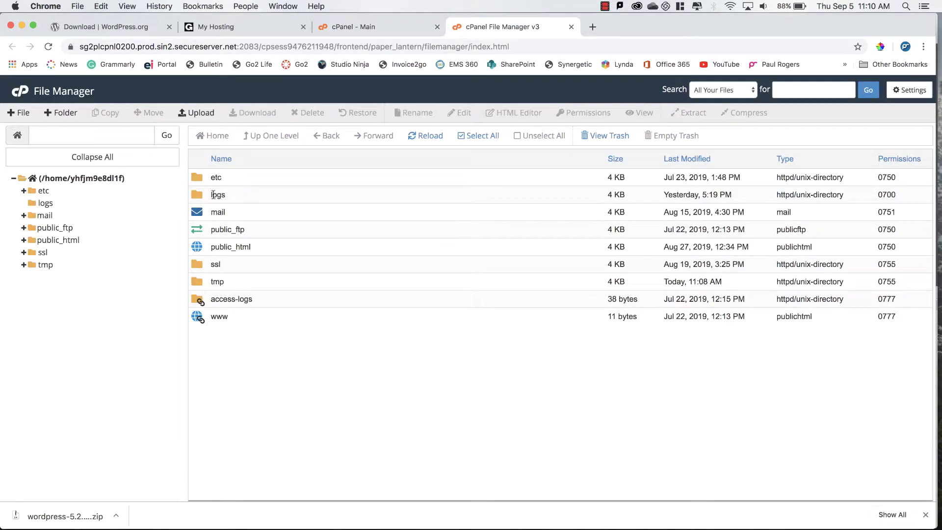
click(37, 244)
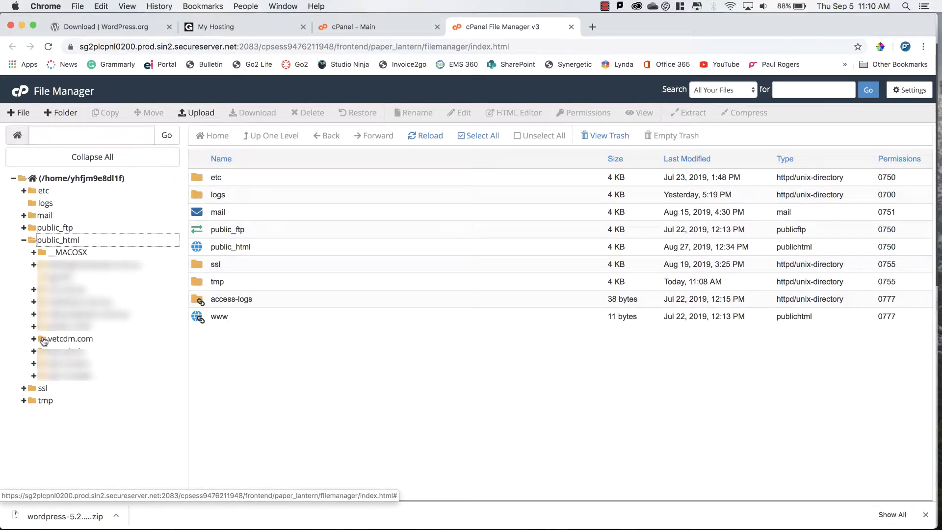
click(43, 340)
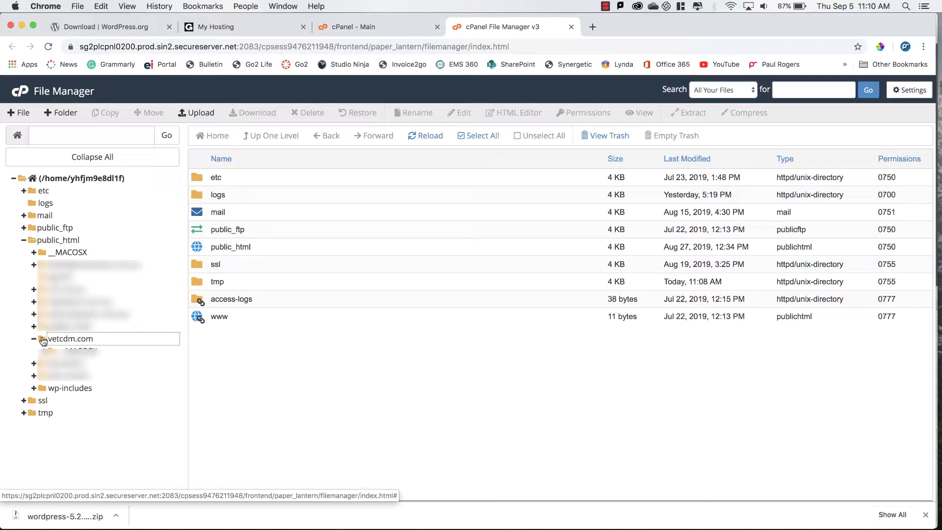
click(61, 339)
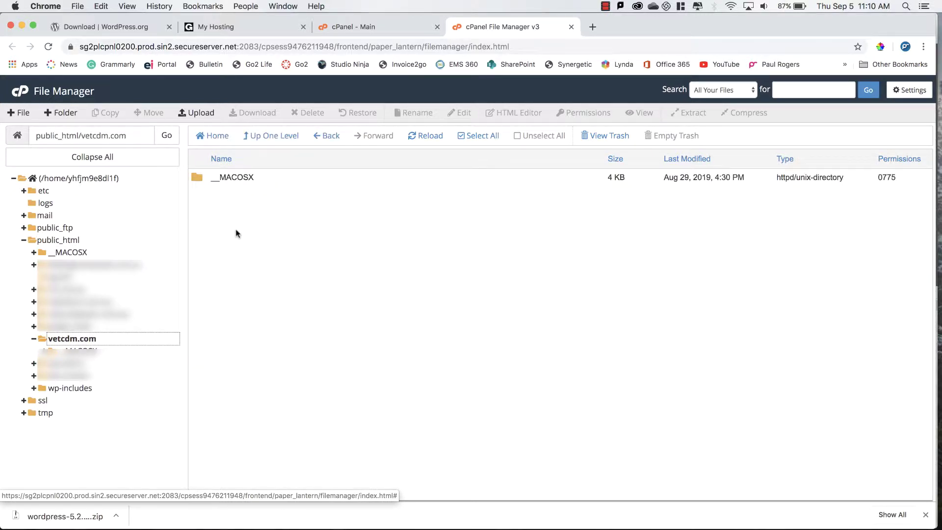
Upload wordpress-5.2.2.zip into vetcdm.com and select it in the File Manager listing.
click(196, 113)
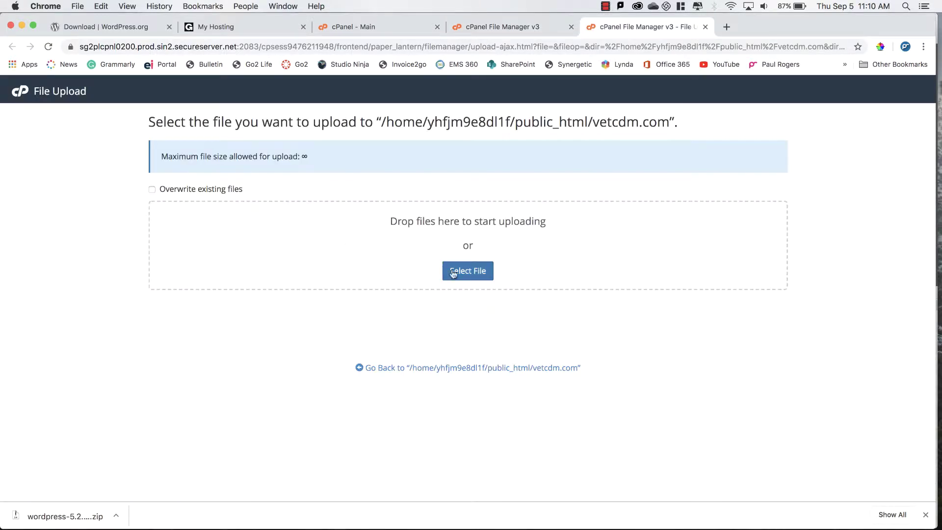
click(466, 273)
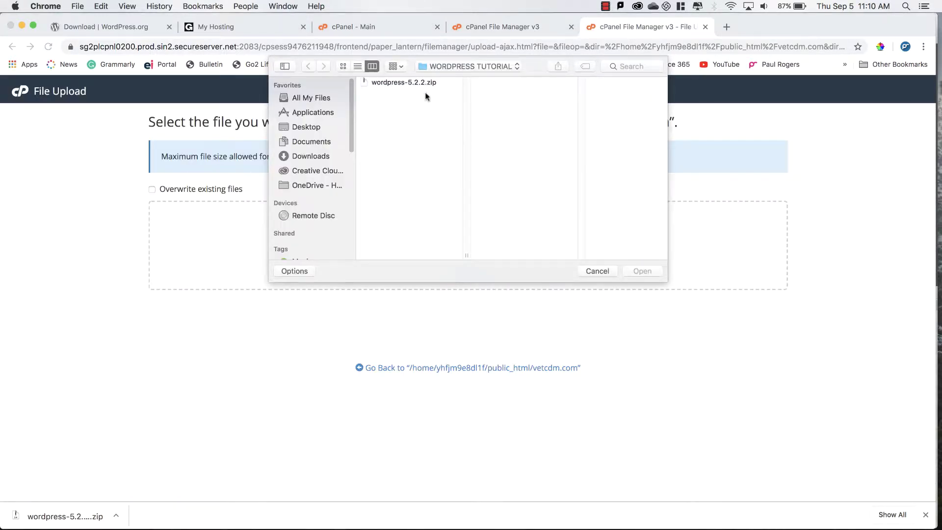
click(408, 82)
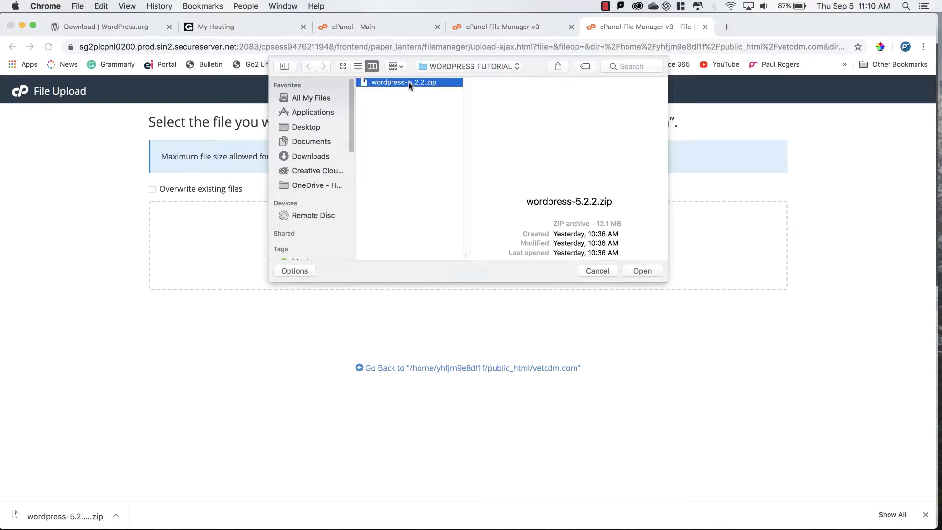
click(643, 271)
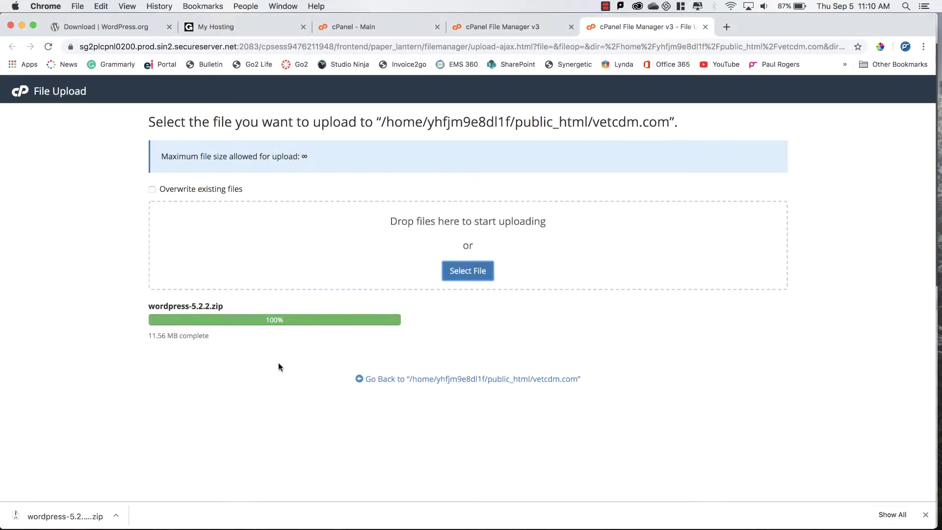
click(344, 369)
click(252, 194)
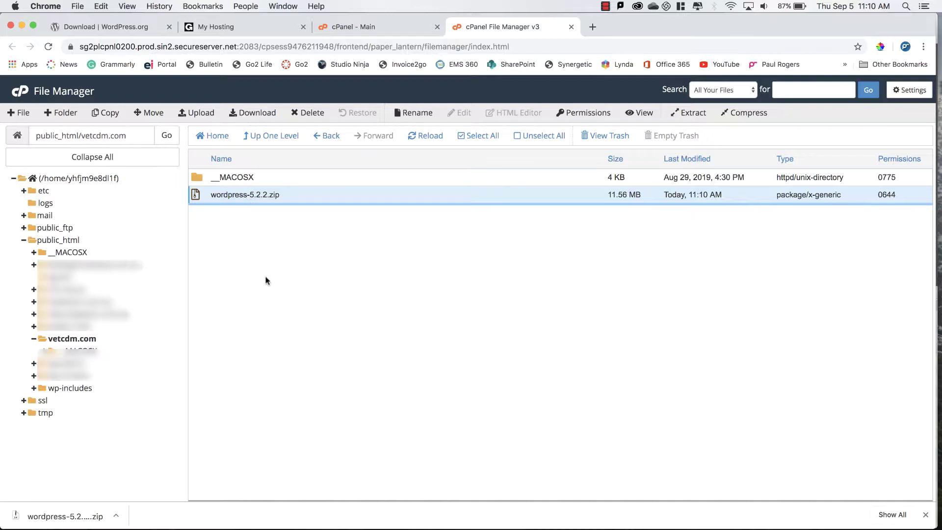
Extract wordpress-5.2.2.zip into vetcdm.com and close the Extraction Results dialog.
click(692, 113)
click(539, 347)
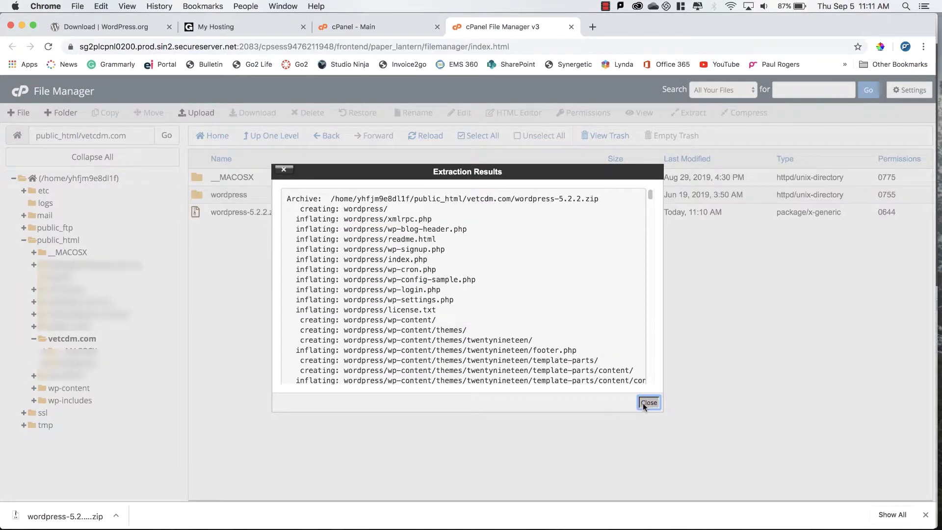
click(646, 402)
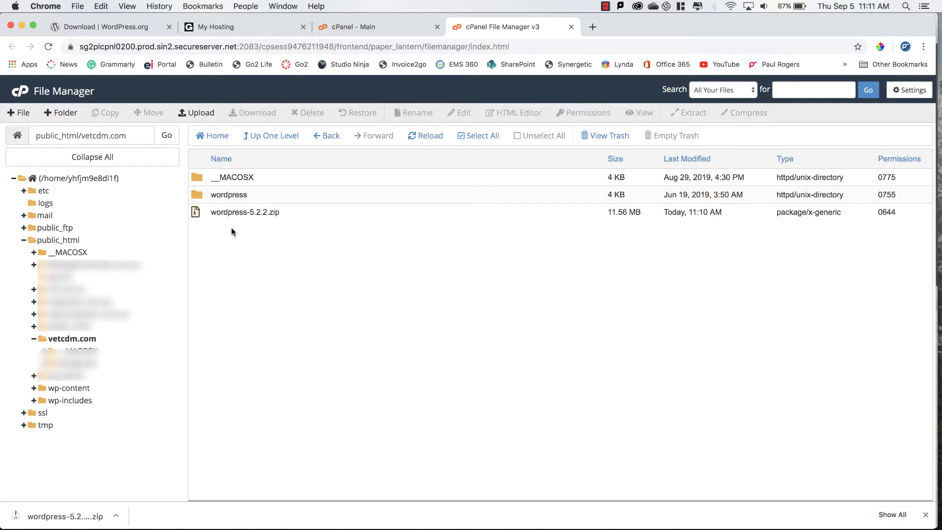
Move wp-admin through xmlrpc.php from the wordpress folder up into the vetcdm.com root.
click(199, 195)
double_click(200, 195)
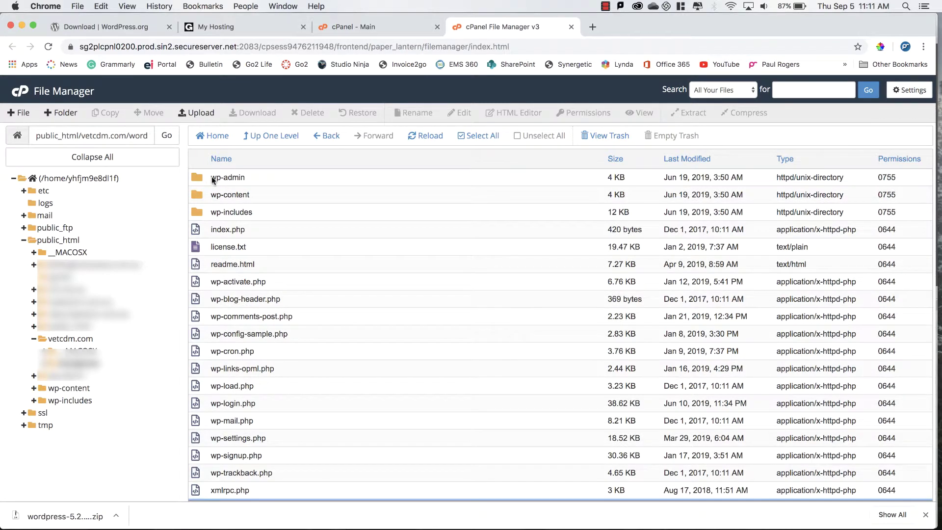
click(196, 177)
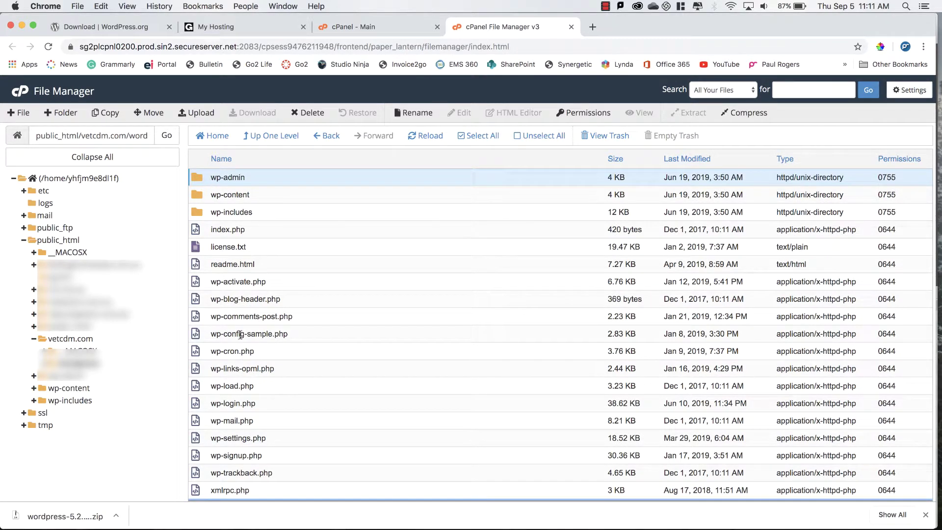
shift+click(195, 493)
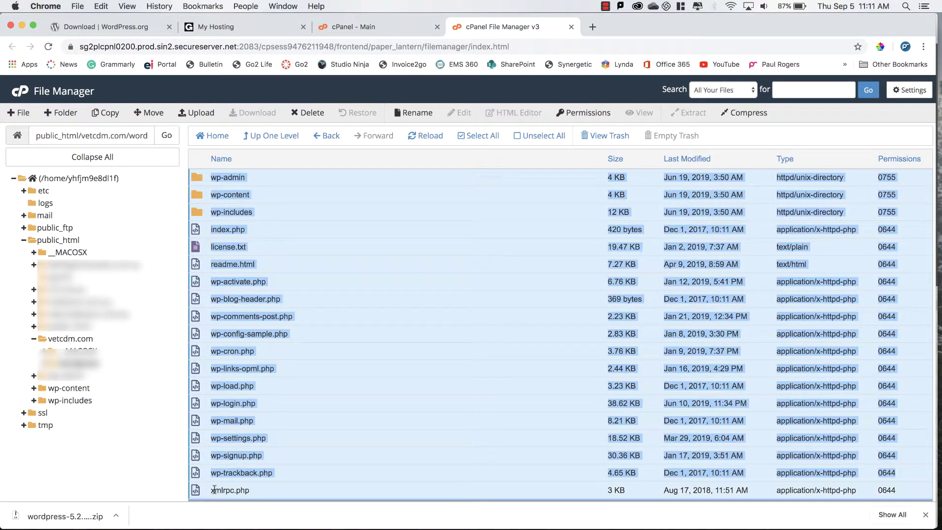
click(153, 113)
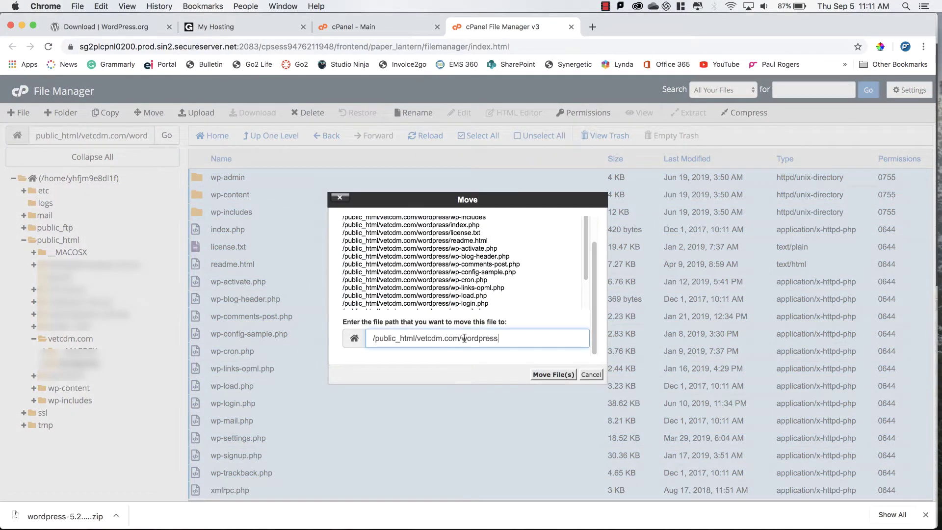
drag(462, 339, 549, 342)
key(BackSpace)
click(554, 374)
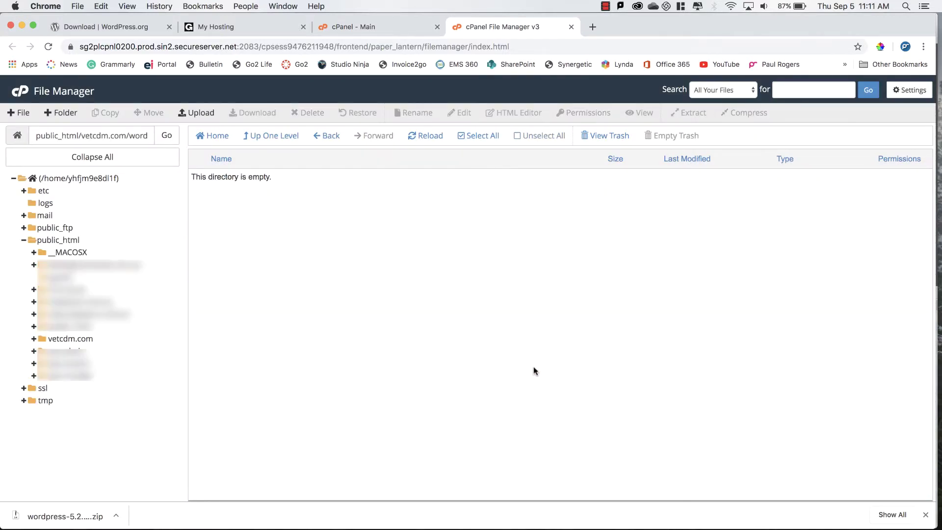
Back in the vetcdm.com folder, delete wordpress-5.2.2.zip.
click(282, 137)
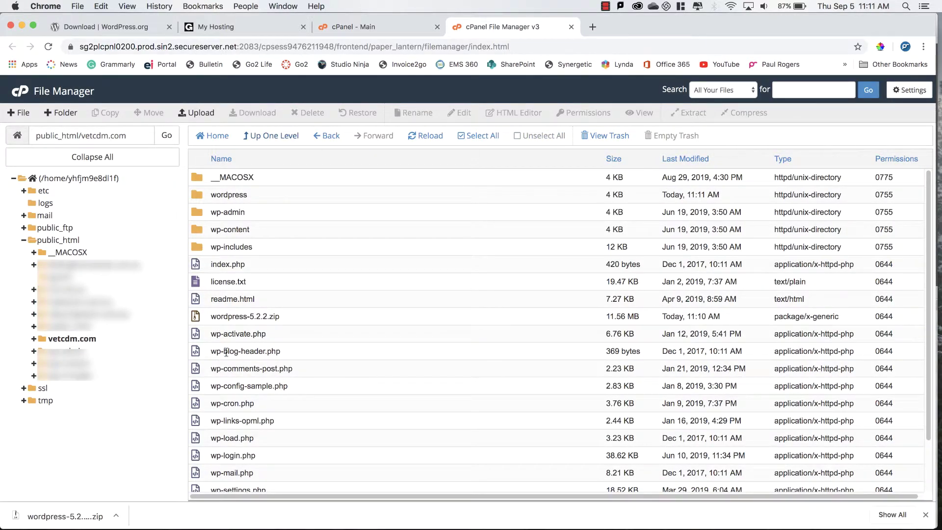
click(202, 320)
click(307, 112)
click(562, 323)
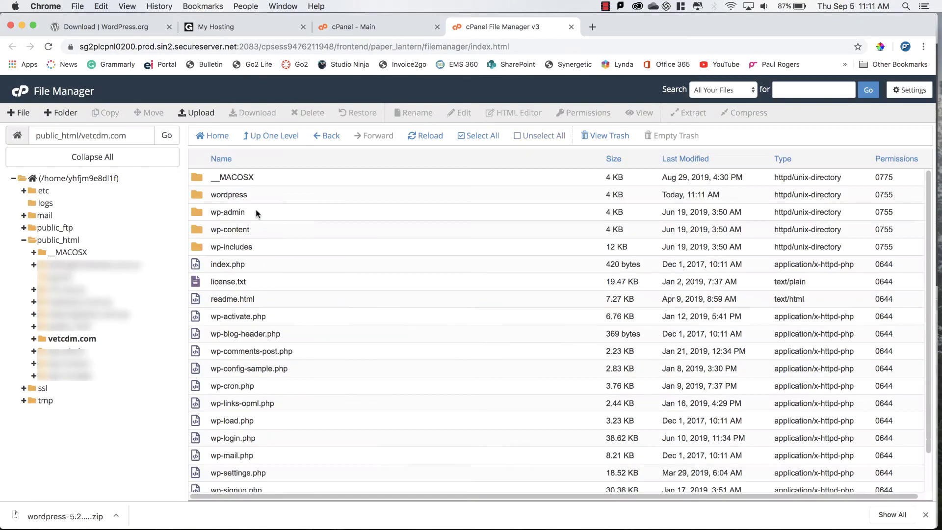
Delete the now-empty wordpress folder as well.
click(199, 196)
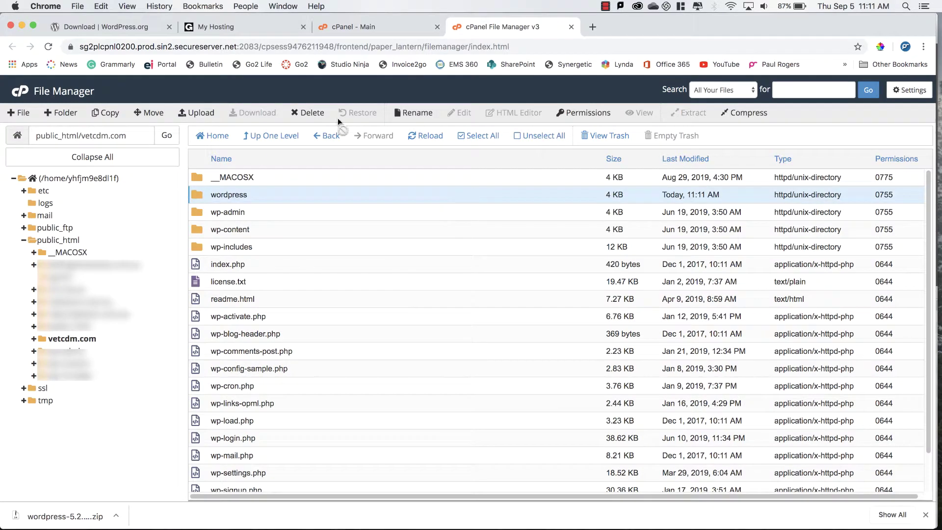
click(308, 113)
click(561, 322)
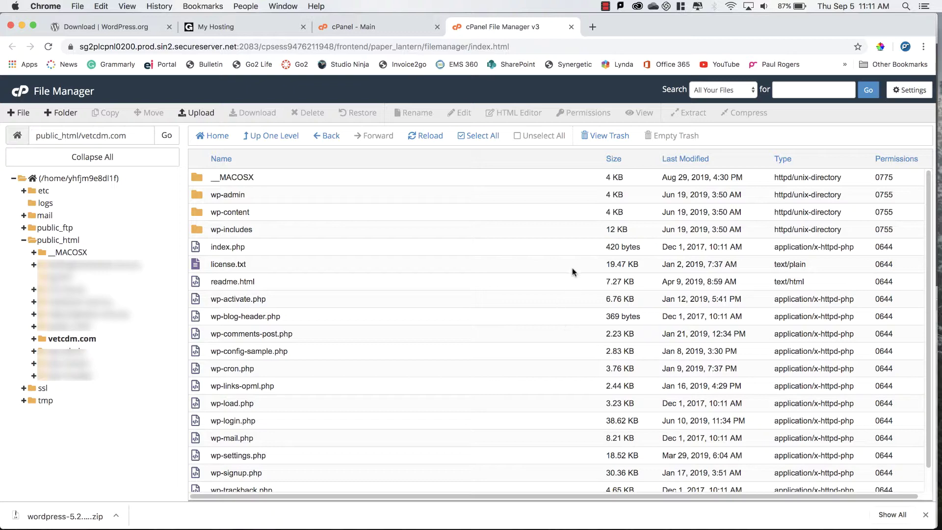
click(593, 26)
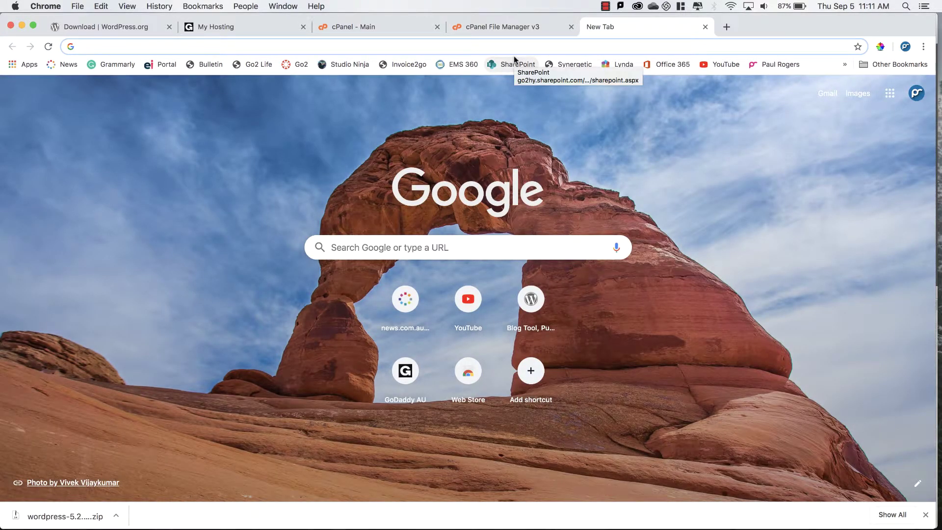
text(www.)
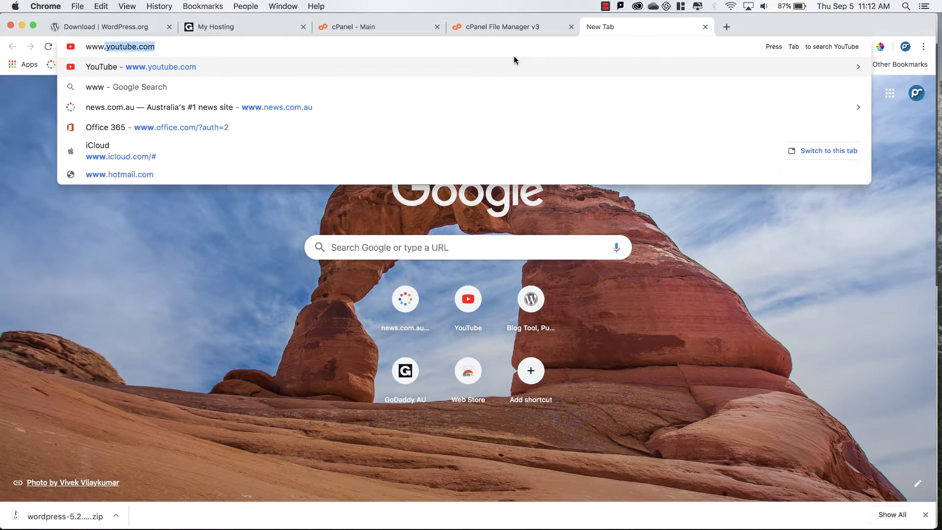
text(vetcdm.)
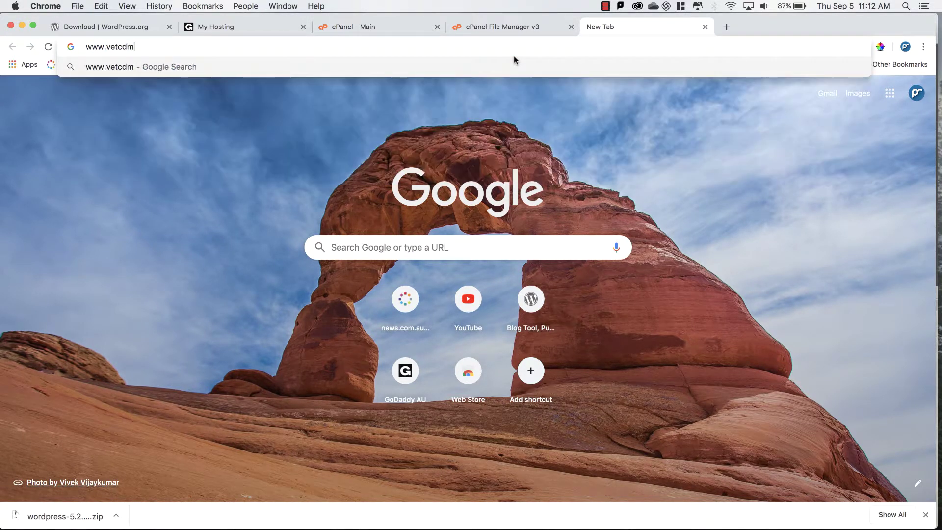
text(com)
key(Return)
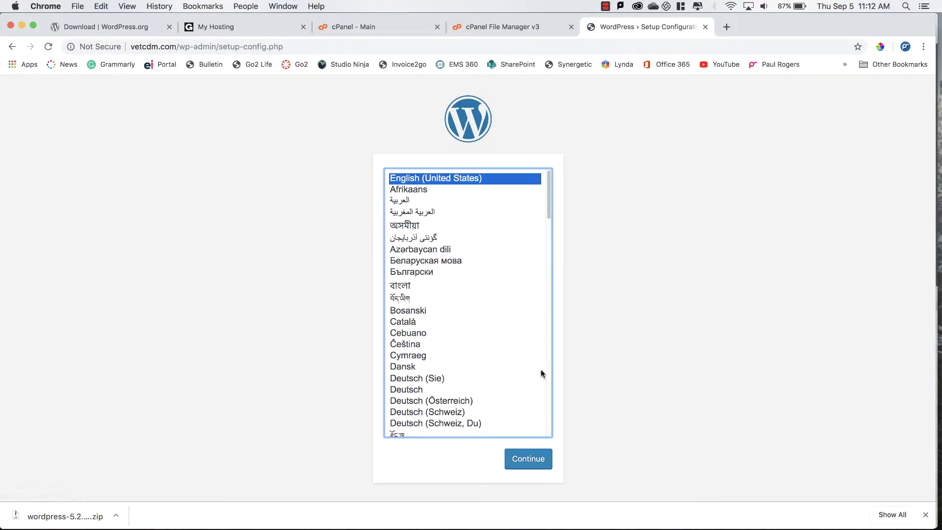
Continue in English (United States), then enter database name vetcdm and the database username.
click(524, 462)
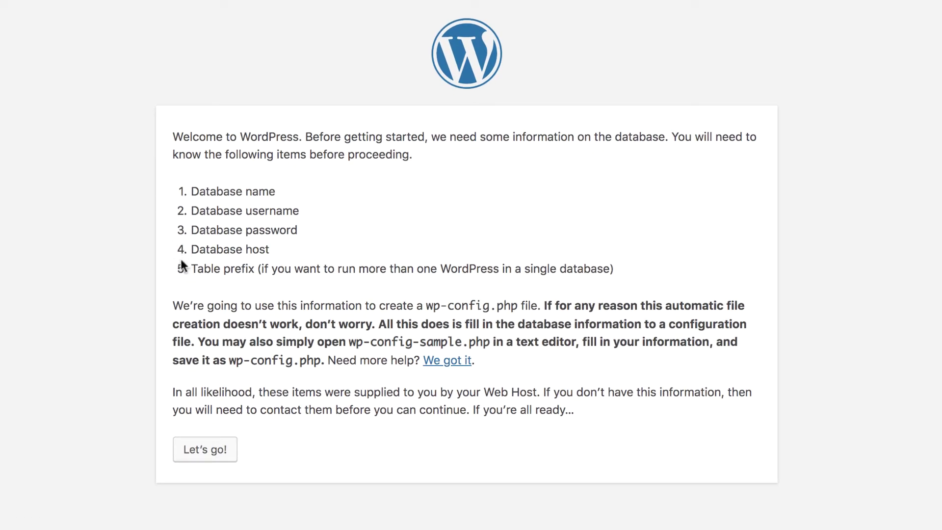
click(202, 452)
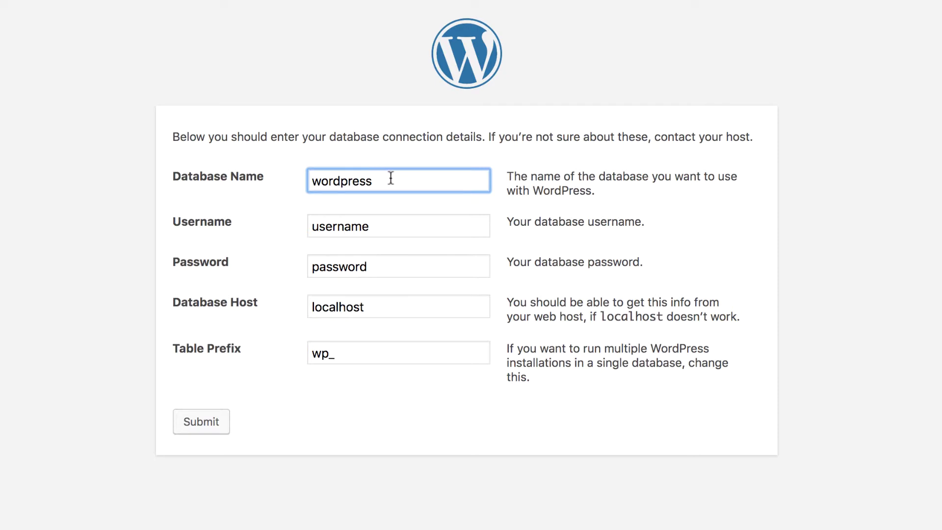
drag(391, 179, 289, 168)
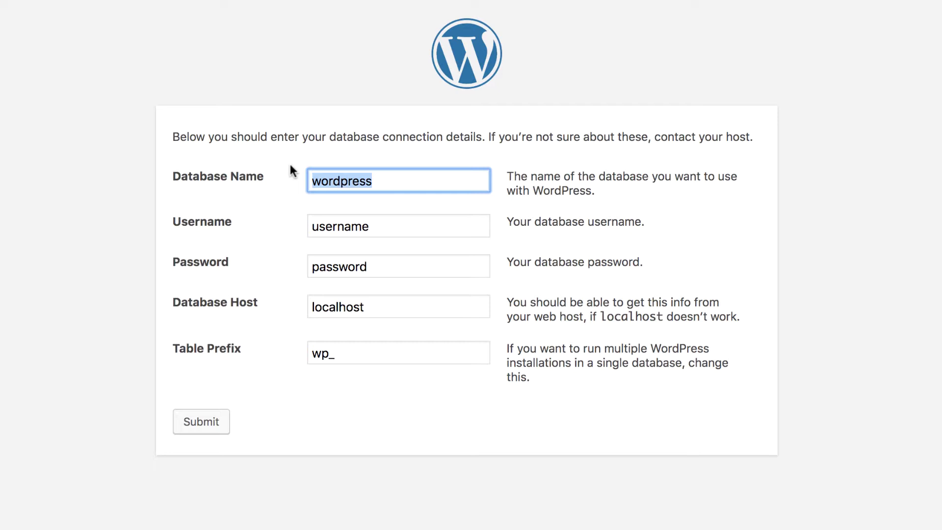
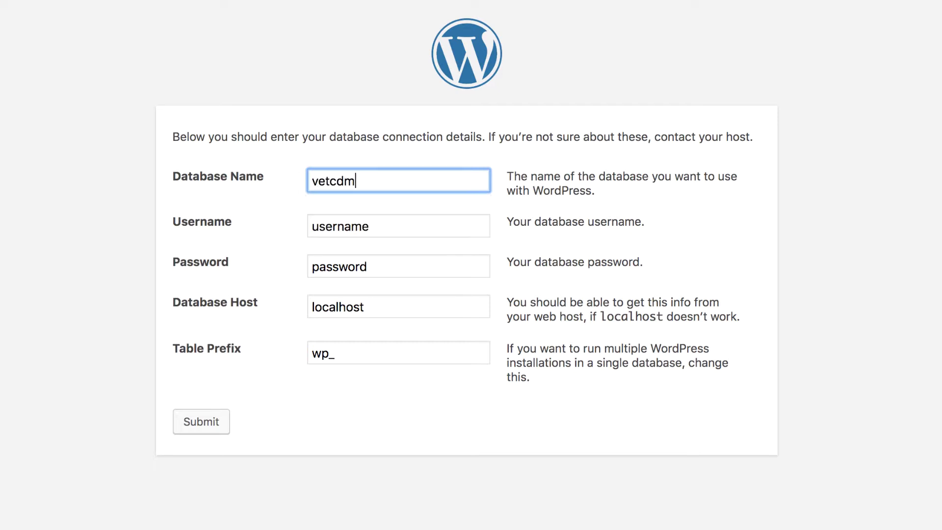
key(Tab)
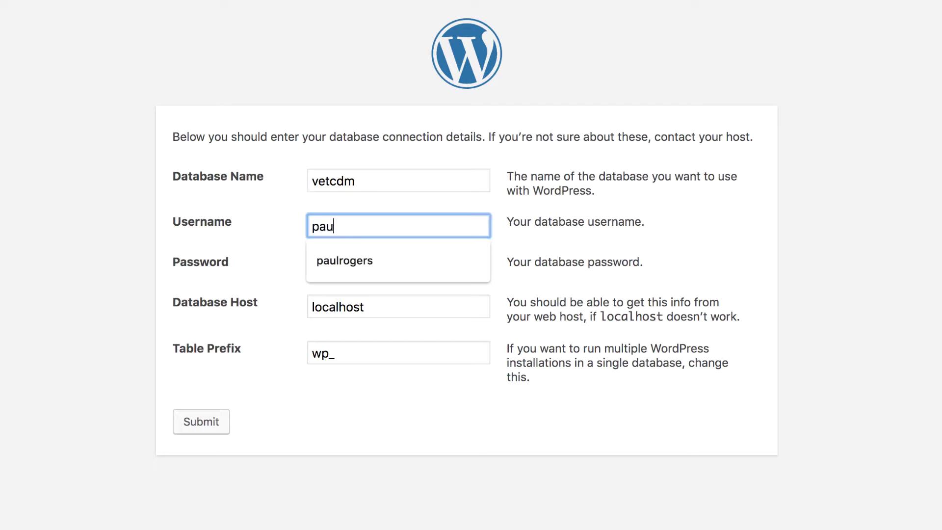
key(Tab)
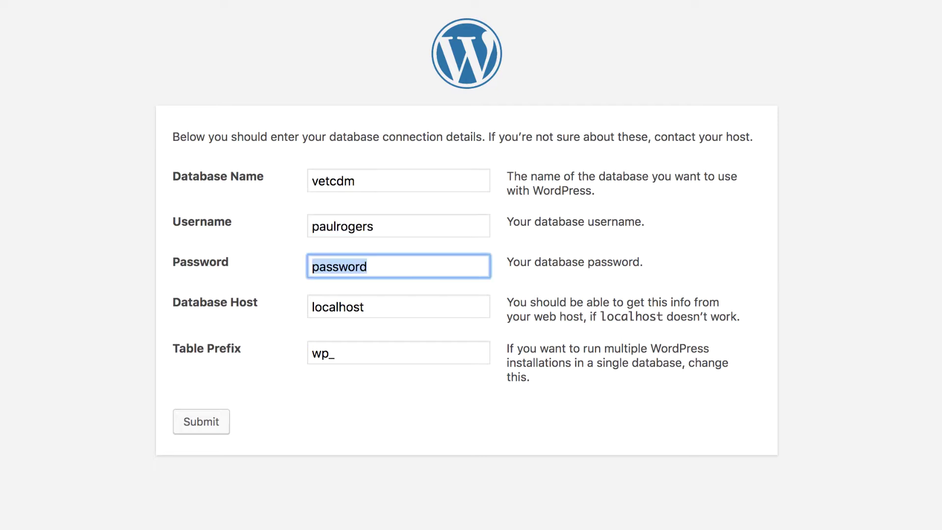
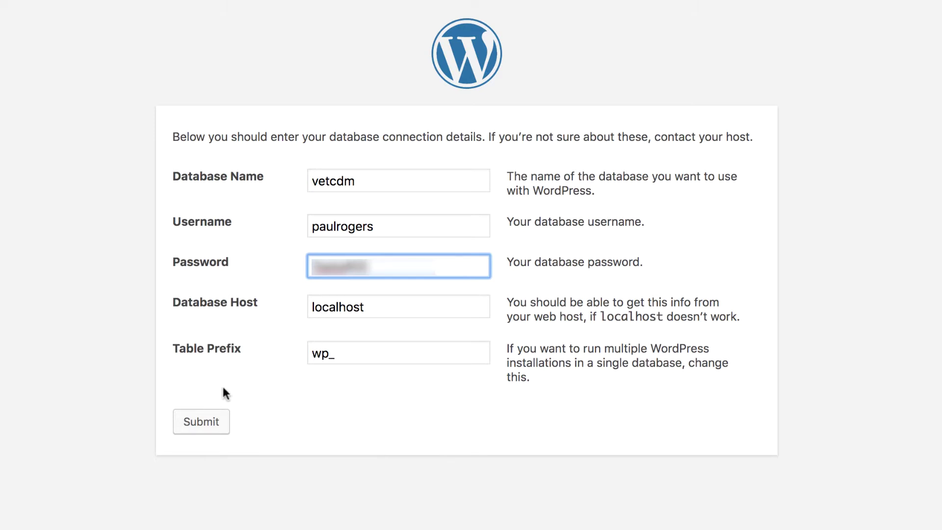
Submit the database details, then enter site title VET CDM and username admin.
click(203, 431)
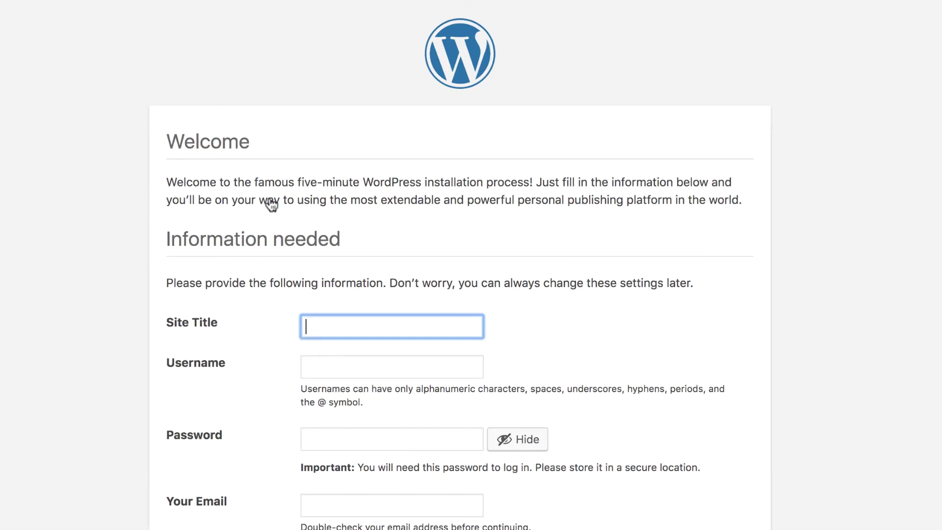
scroll(184, 260, down, 3)
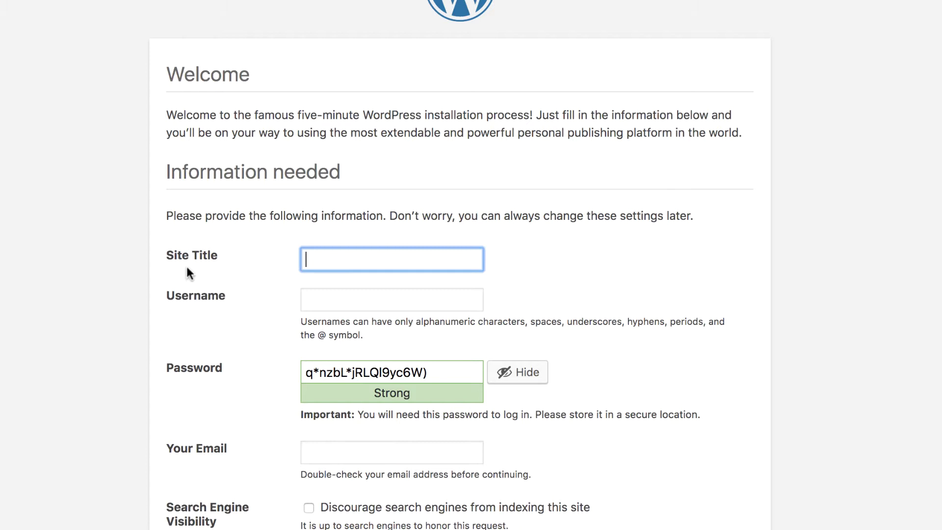
text(VET CDM)
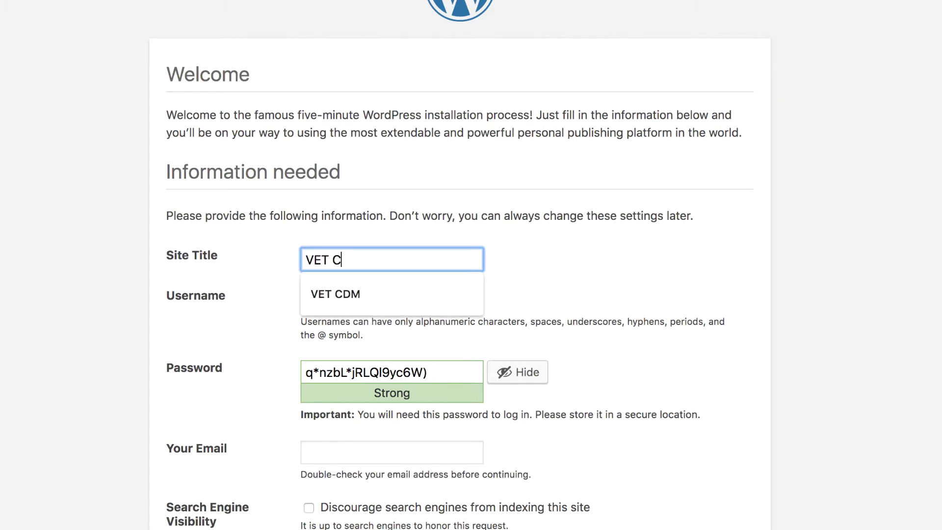
click(392, 300)
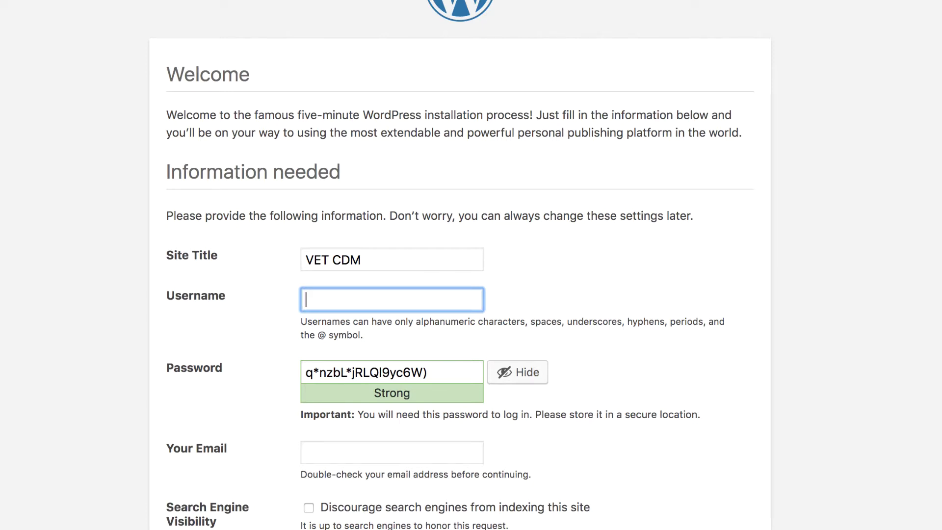
text(adm)
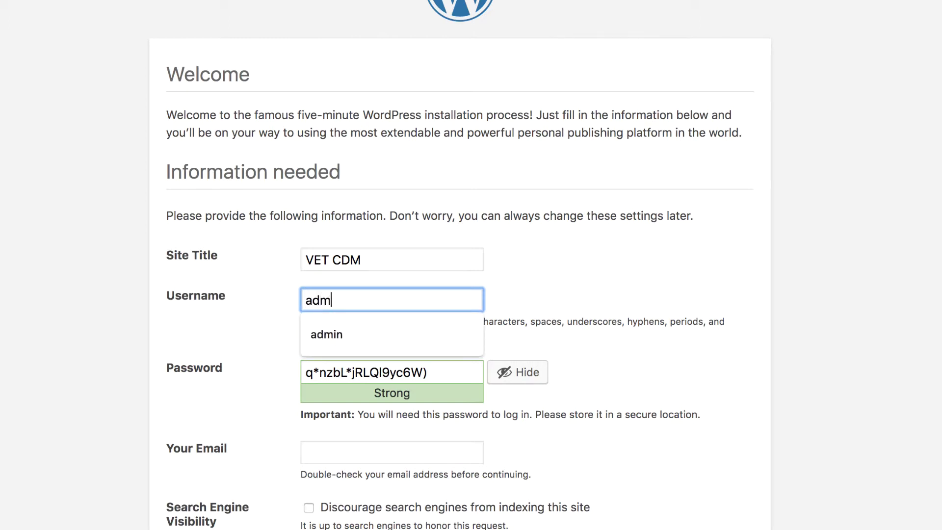
text(in)
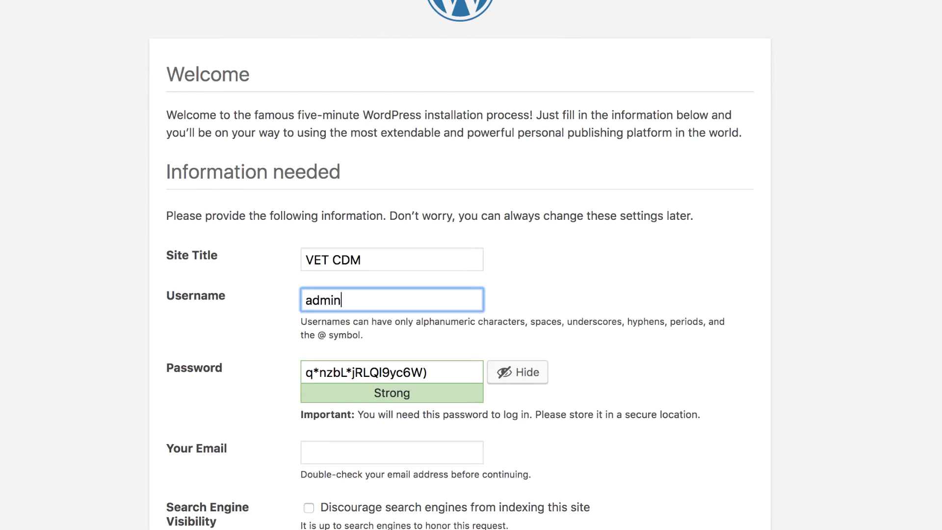
Set the admin password, confirm weak-password use, and enter the admin e-mail address.
key(Tab)
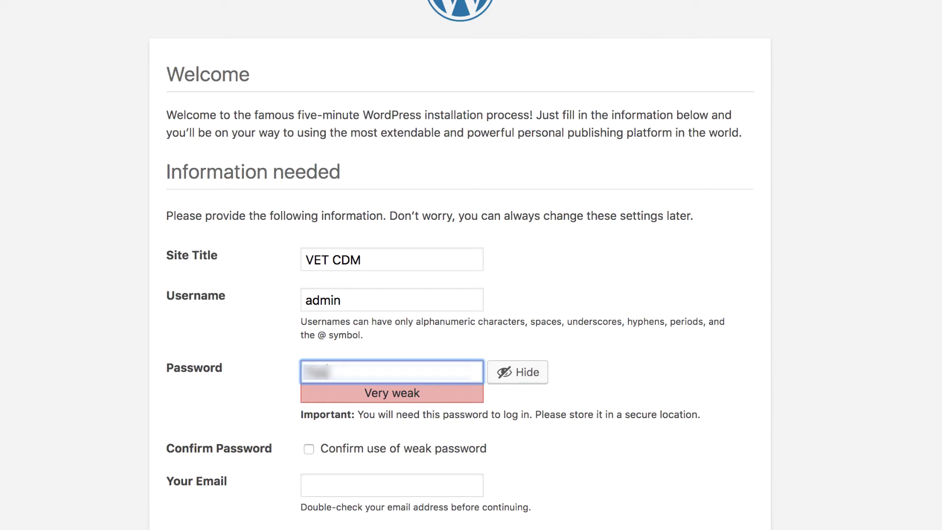
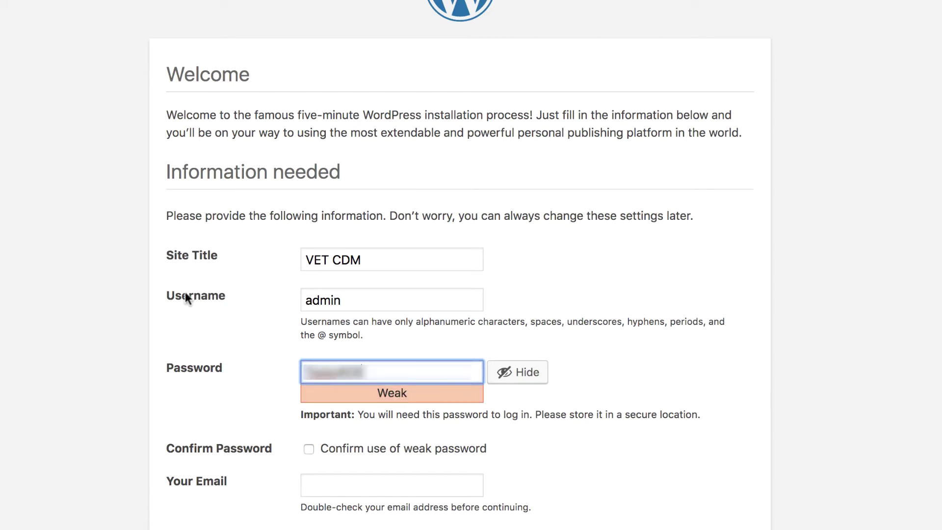
click(309, 449)
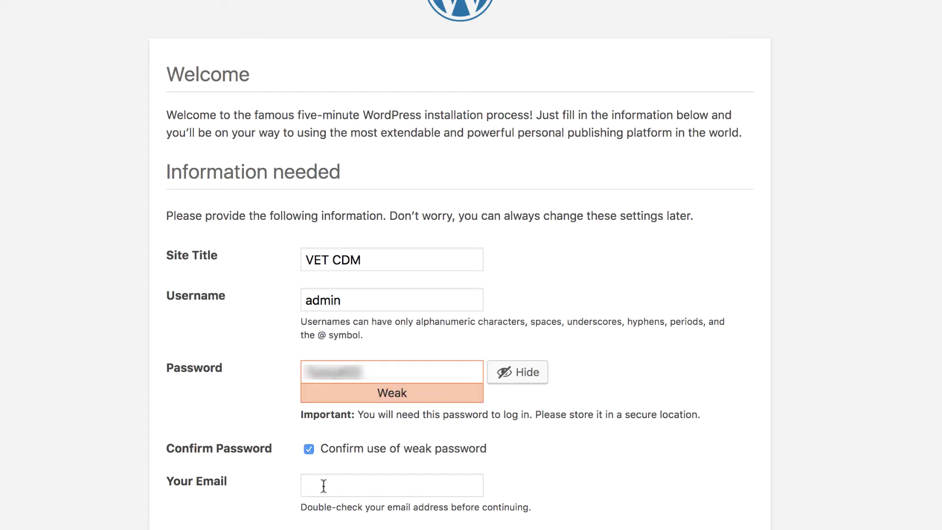
click(323, 488)
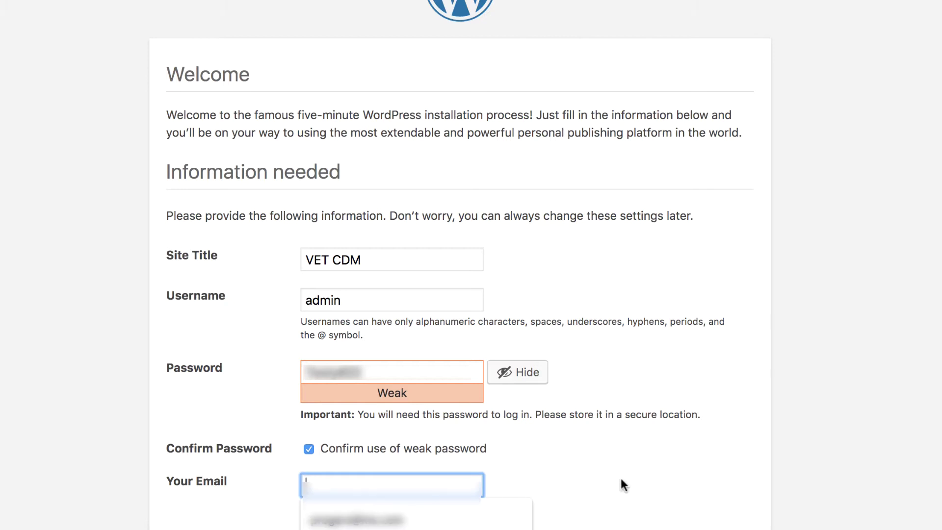
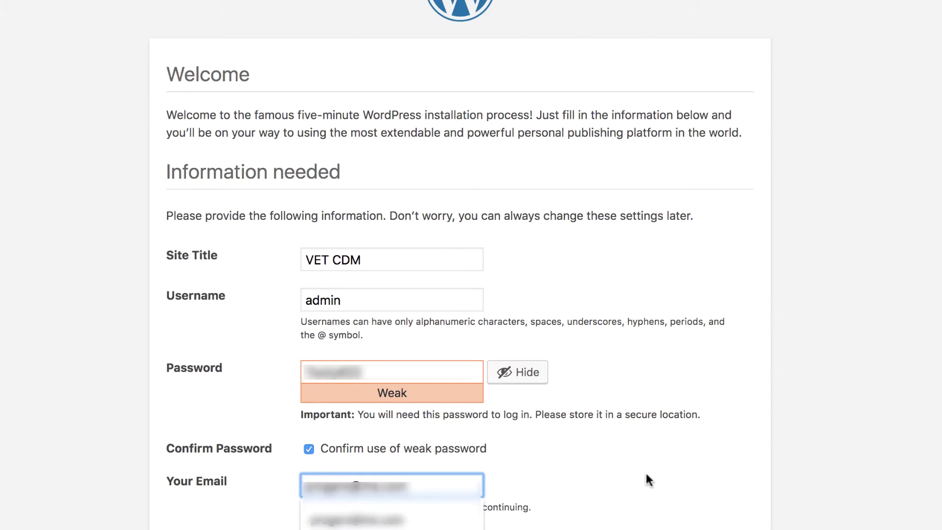
click(677, 474)
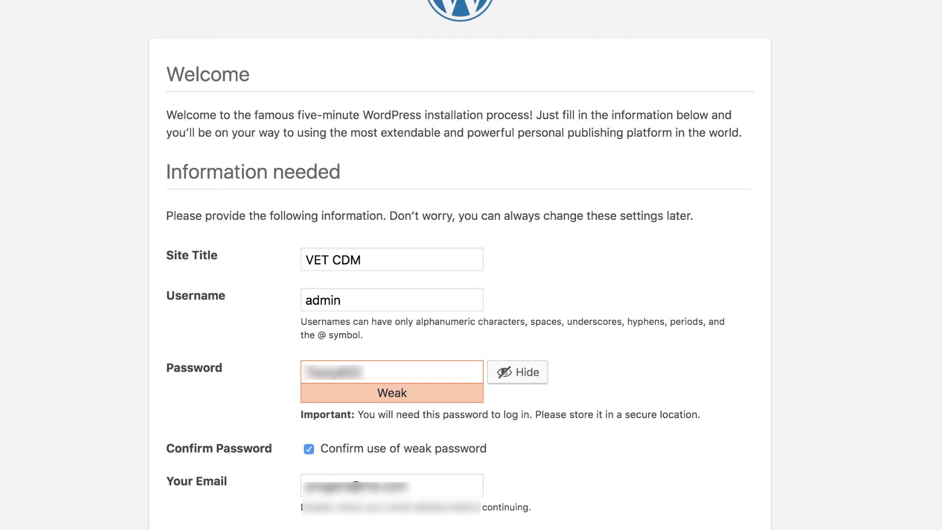
scroll(461, 295, down, 5)
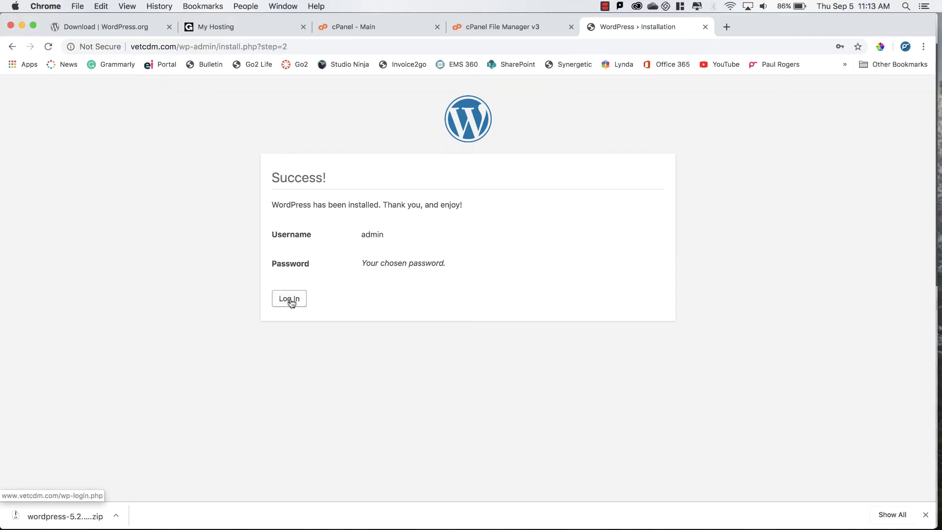
Finish the install and sign in with the admin account to reach the dashboard.
click(291, 300)
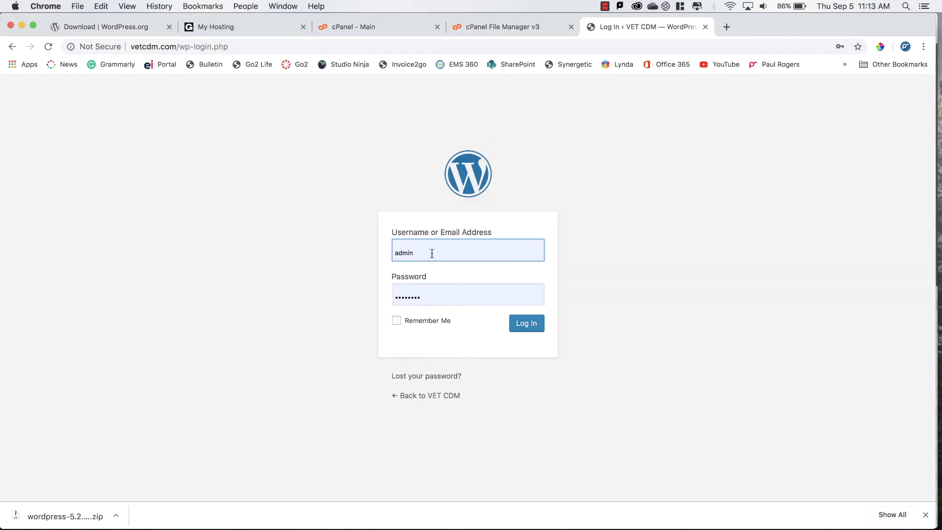
click(535, 328)
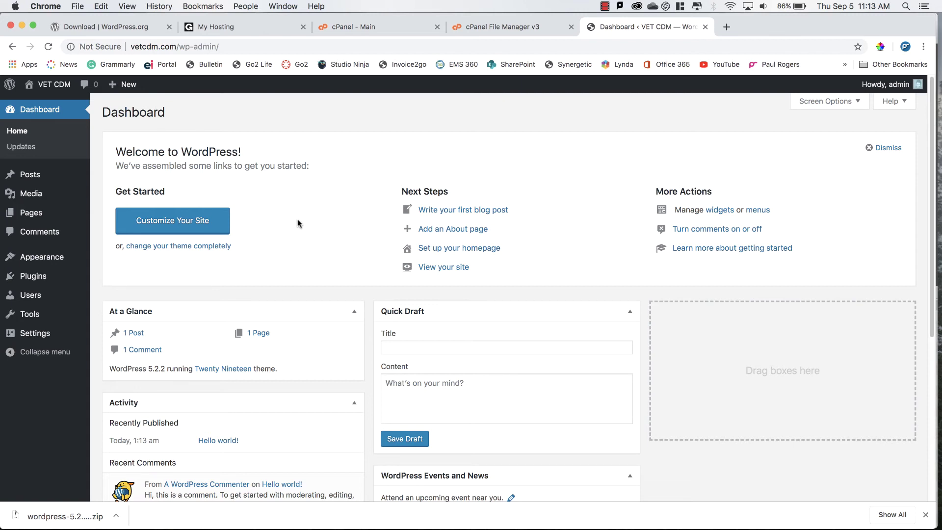
Visit the live VET CDM site from the admin bar's site menu.
mouse_move(48, 85)
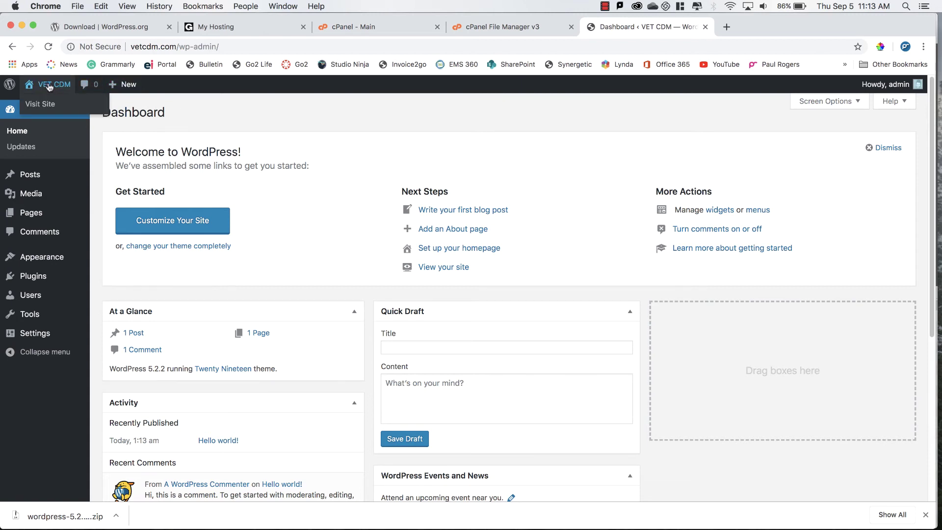
click(48, 104)
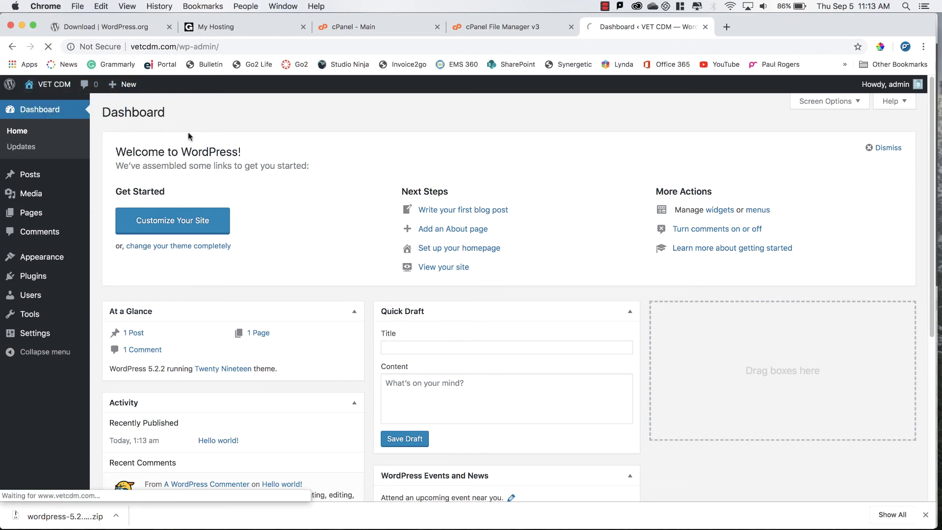